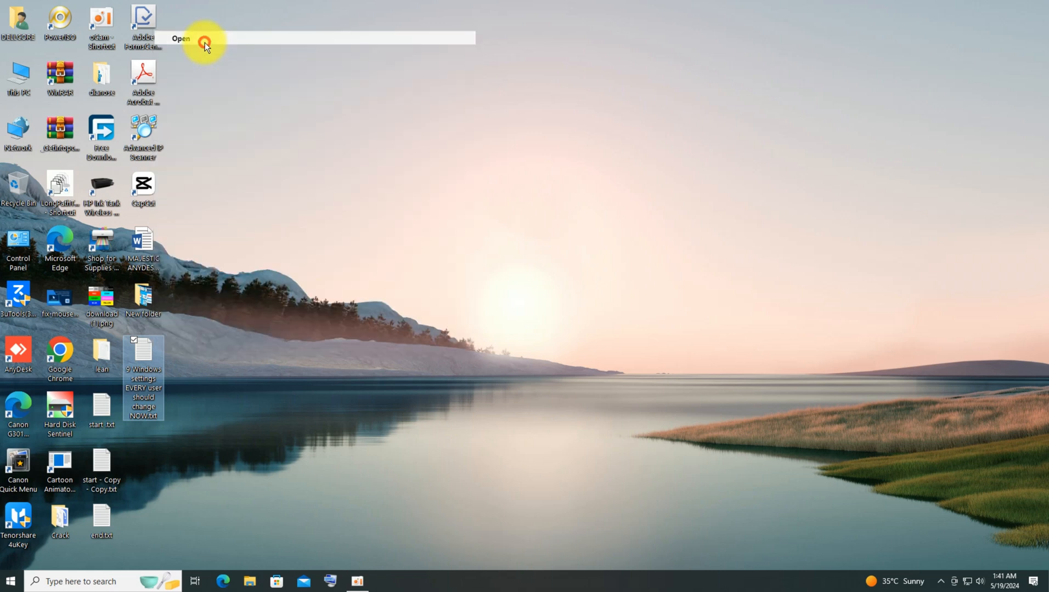
Step: Move the notes window aside and mark its first item about turning off immediate restart
drag(662, 51, 738, 37)
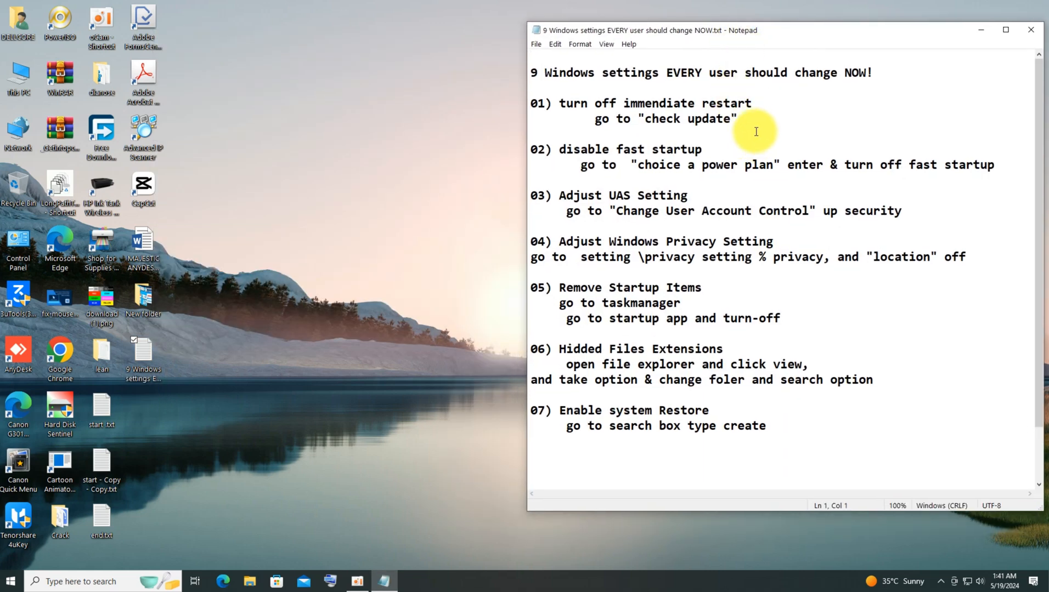
drag(740, 119, 531, 104)
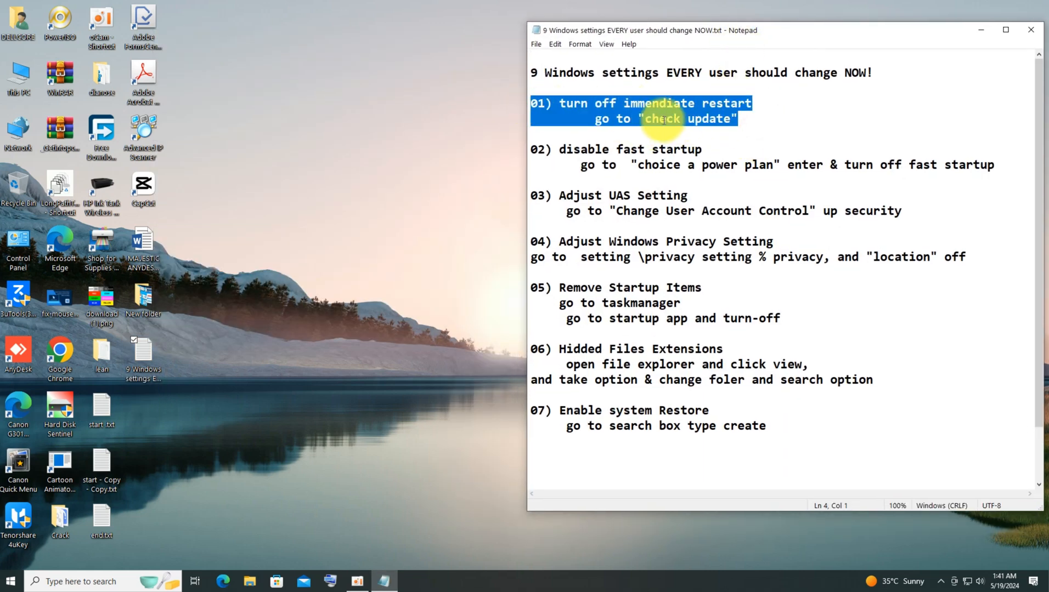
click(672, 119)
Step: Search Windows for the update check and open the Windows Update settings
click(96, 583)
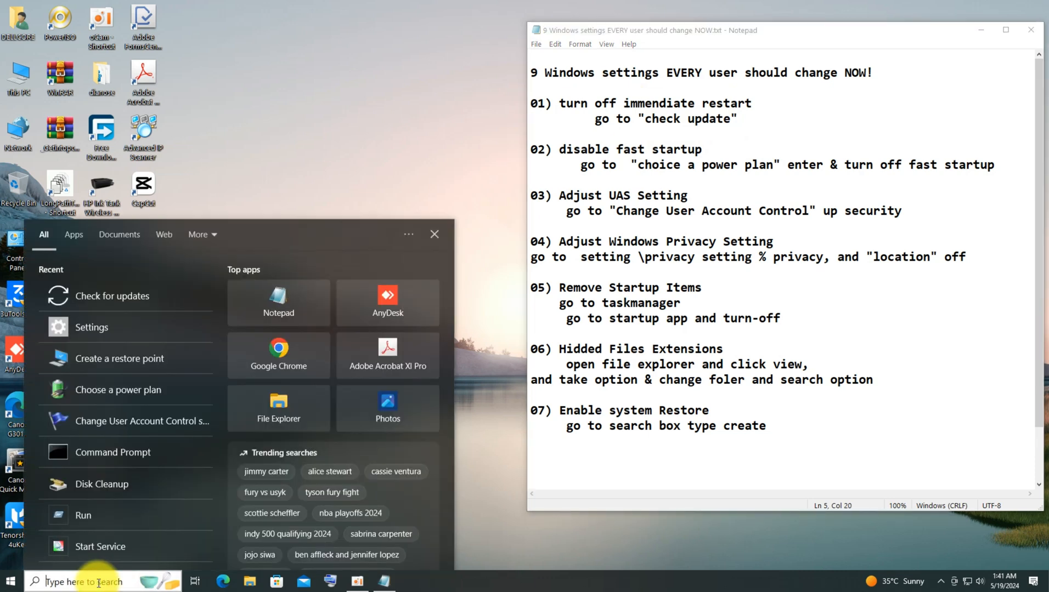
text(che)
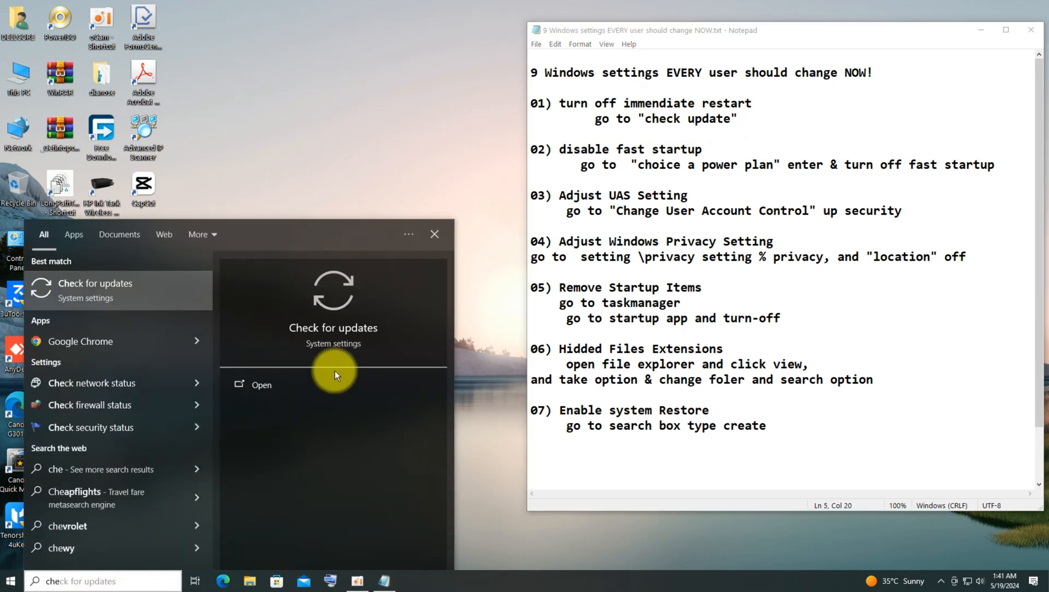
click(323, 327)
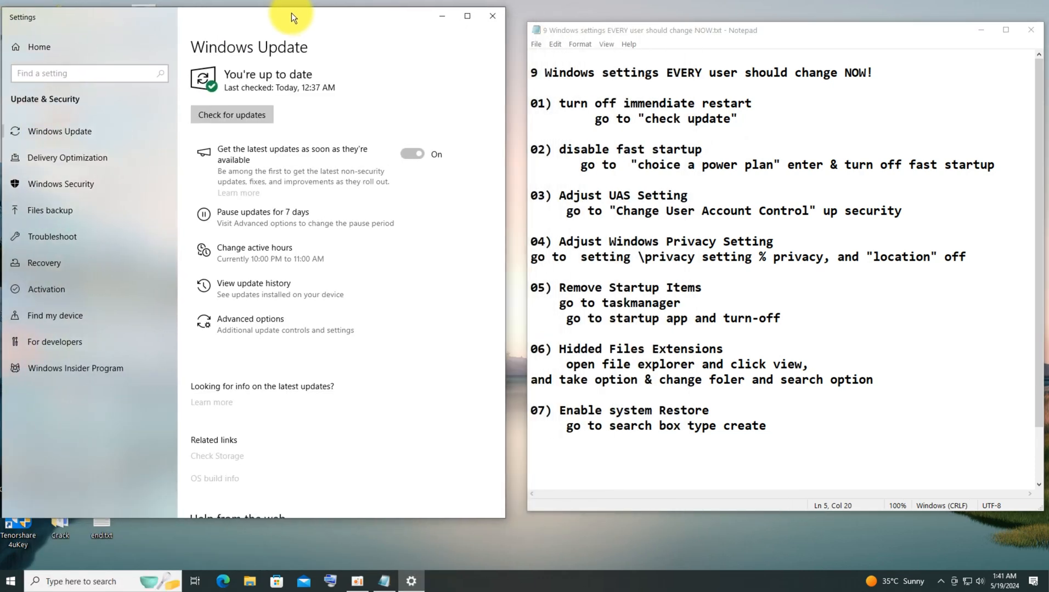
Step: Turn off all update options and the restart notification in Windows Update's advanced options, and close Settings
click(231, 320)
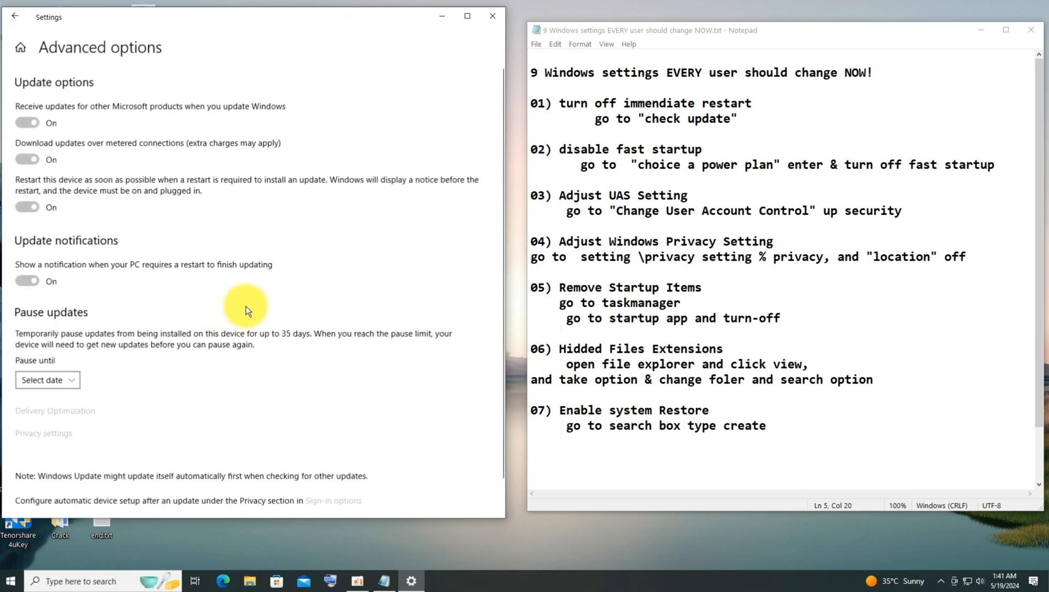
click(29, 123)
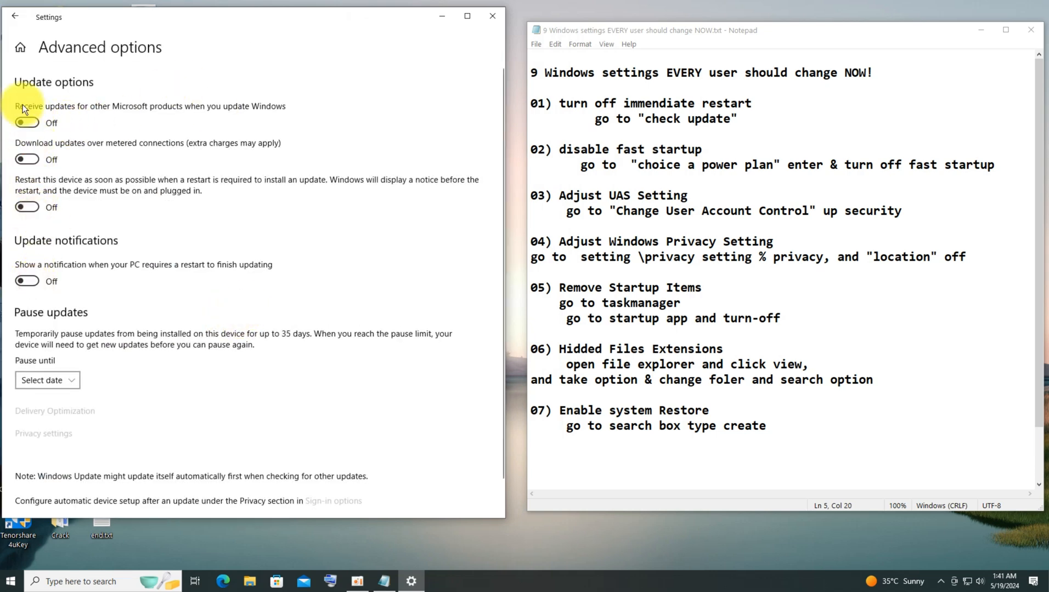
click(14, 16)
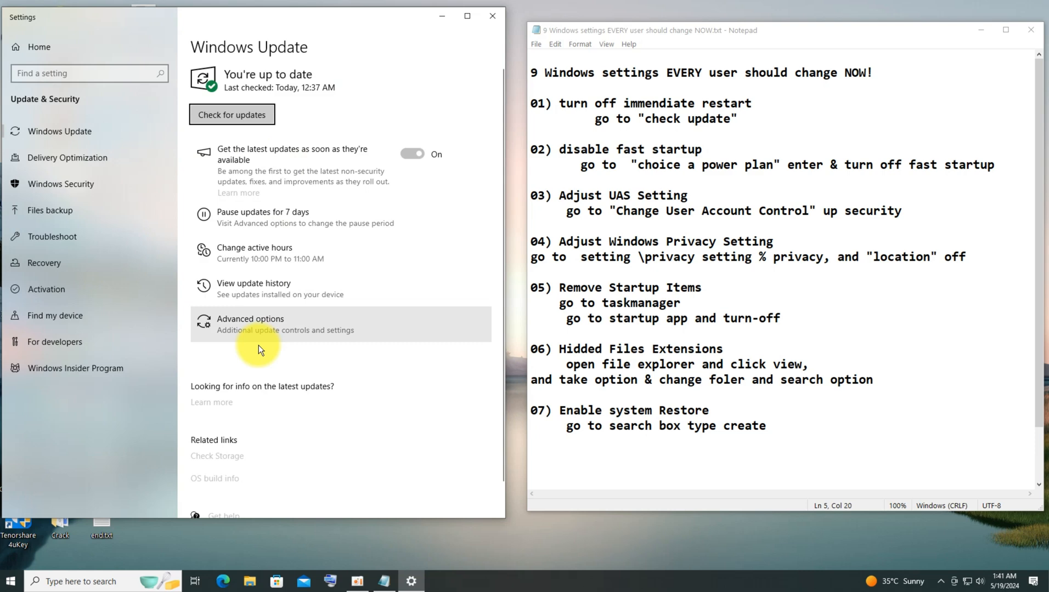
click(492, 15)
Step: Highlight the fast startup item in the notes and open the Choose a power plan settings
drag(994, 165, 530, 149)
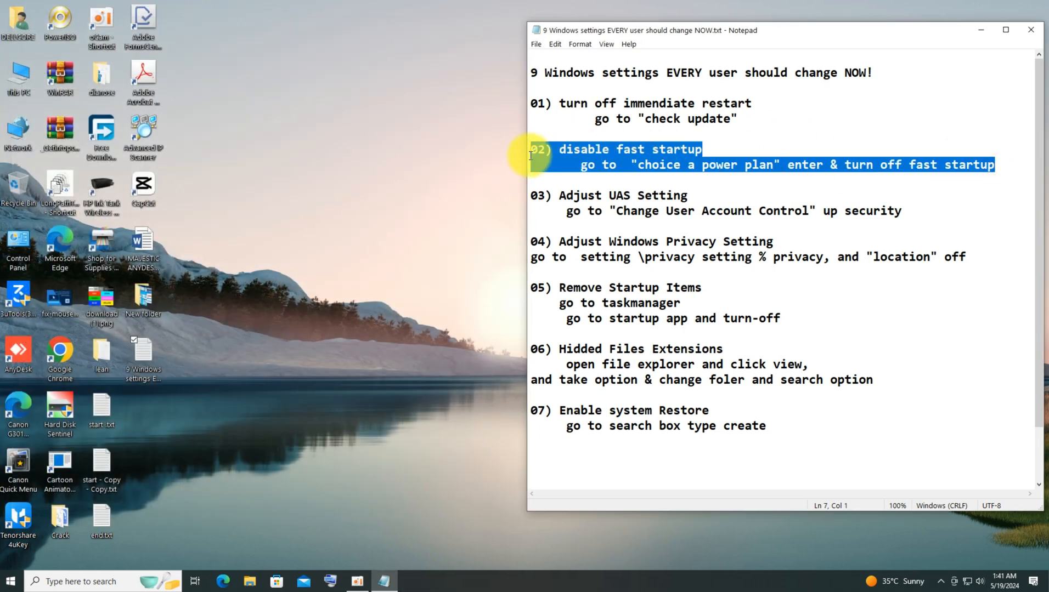
click(78, 582)
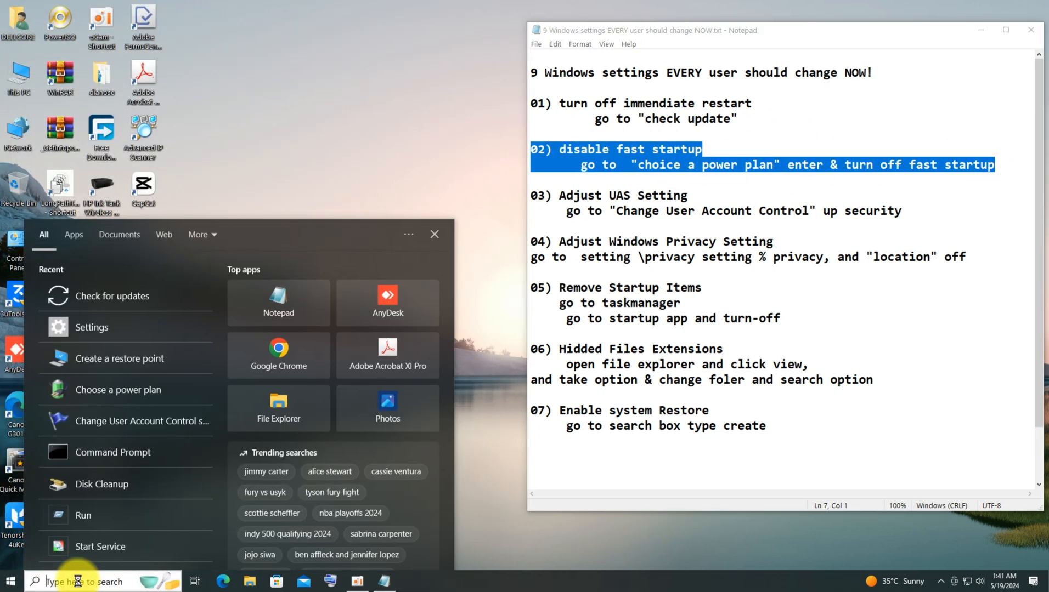
text(c)
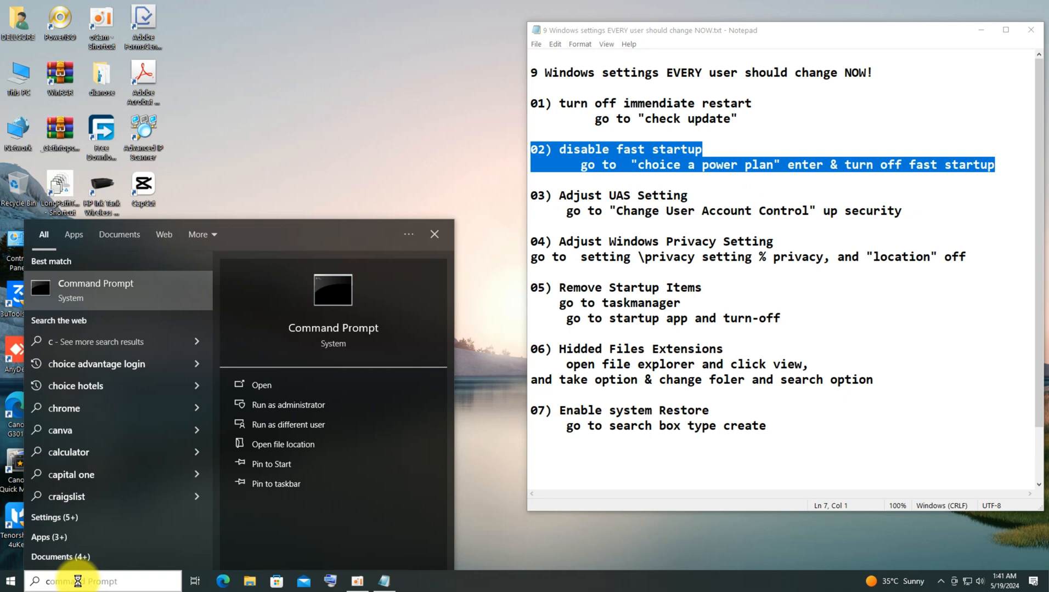
key(BackSpace)
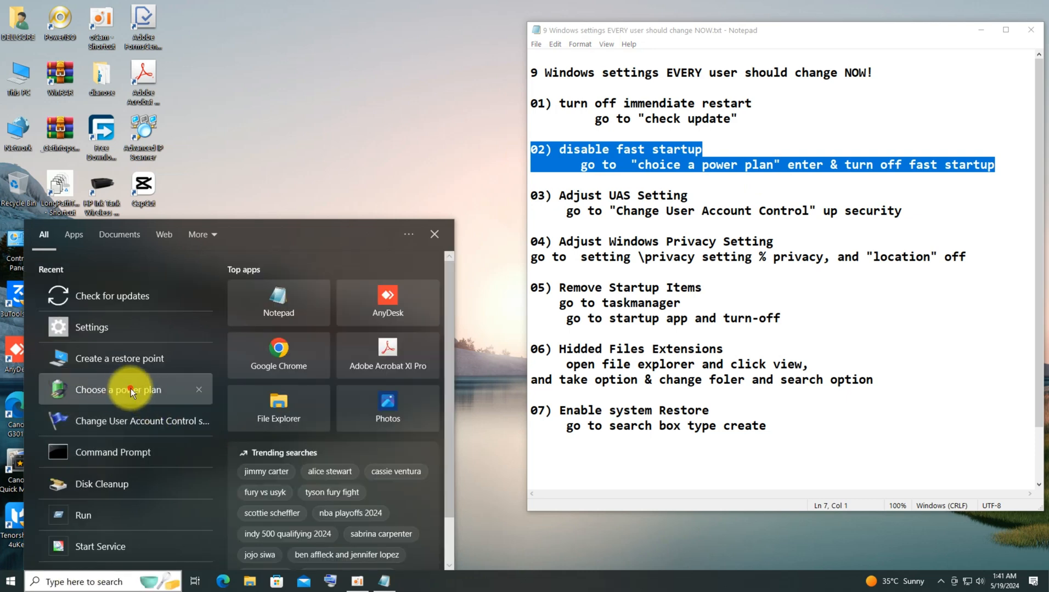
click(131, 389)
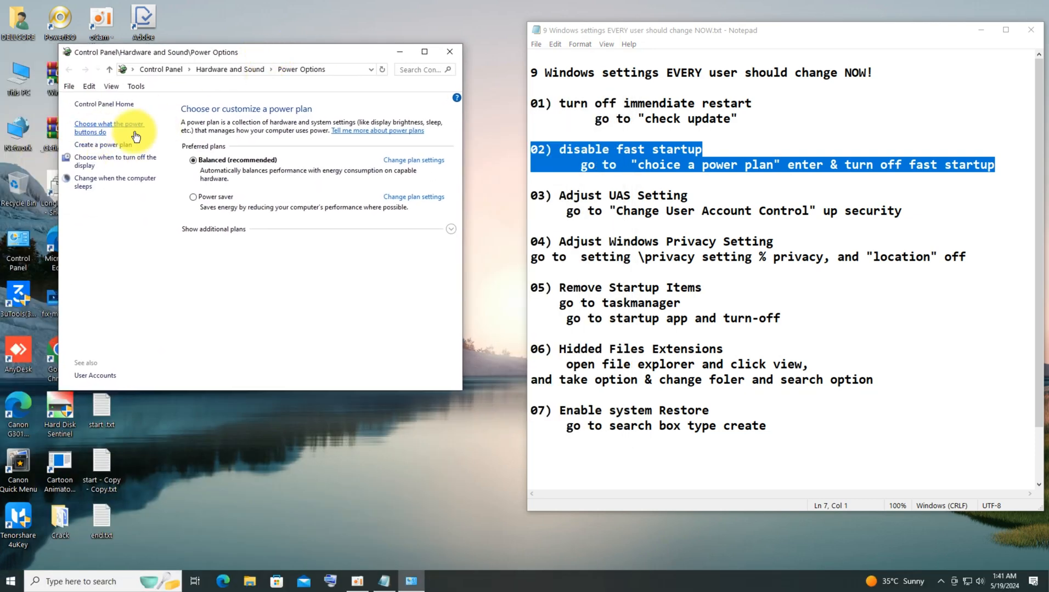
Step: Disable fast startup in the power button settings, save the changes, and close Power Options
click(135, 133)
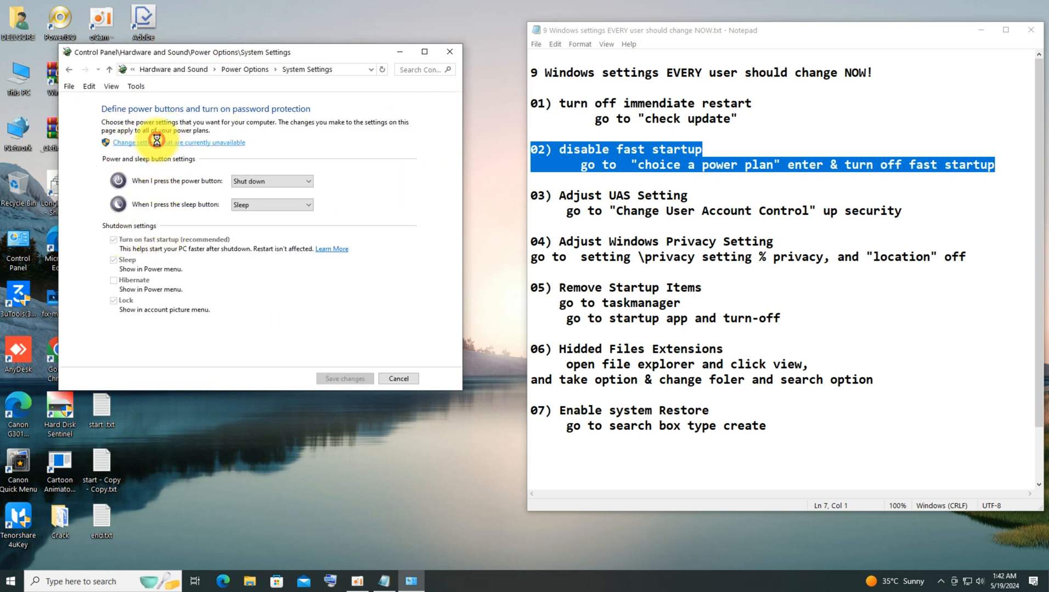
click(157, 142)
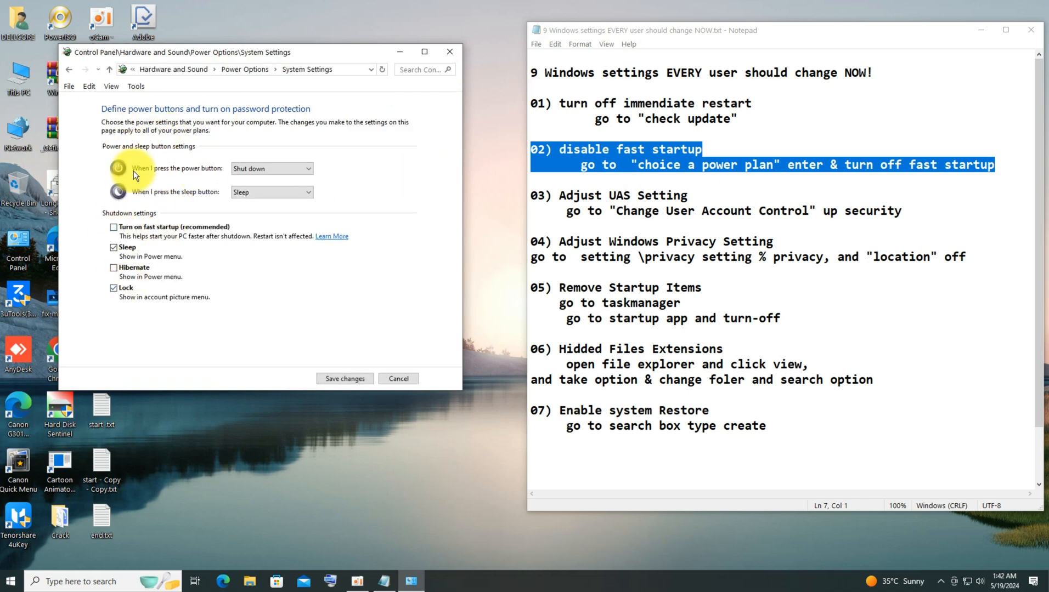
click(340, 378)
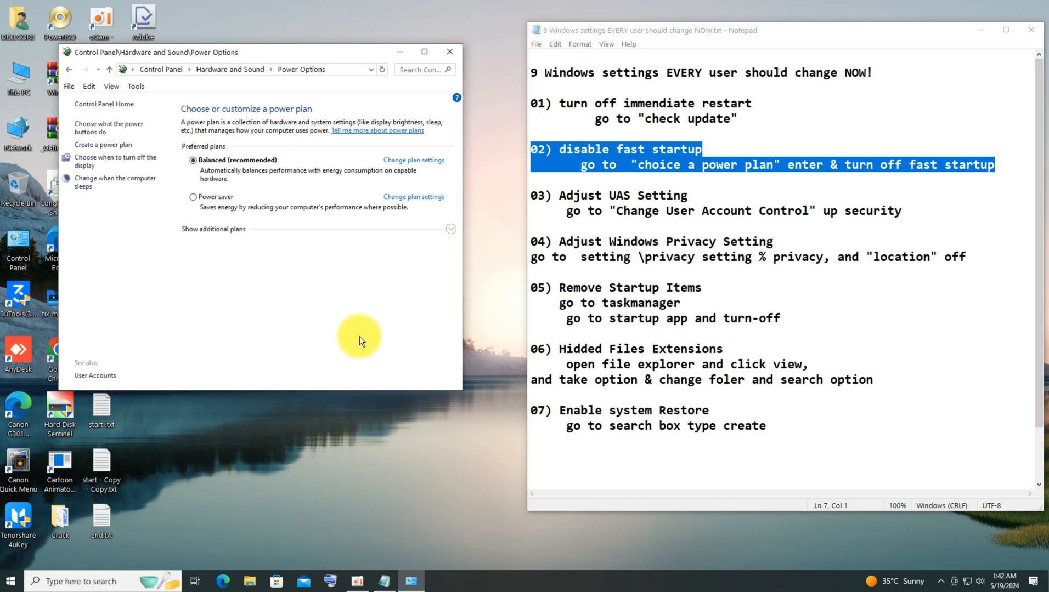
click(441, 52)
Step: Highlight the notes' third item on User Account Control and start a Windows search
drag(900, 211, 505, 203)
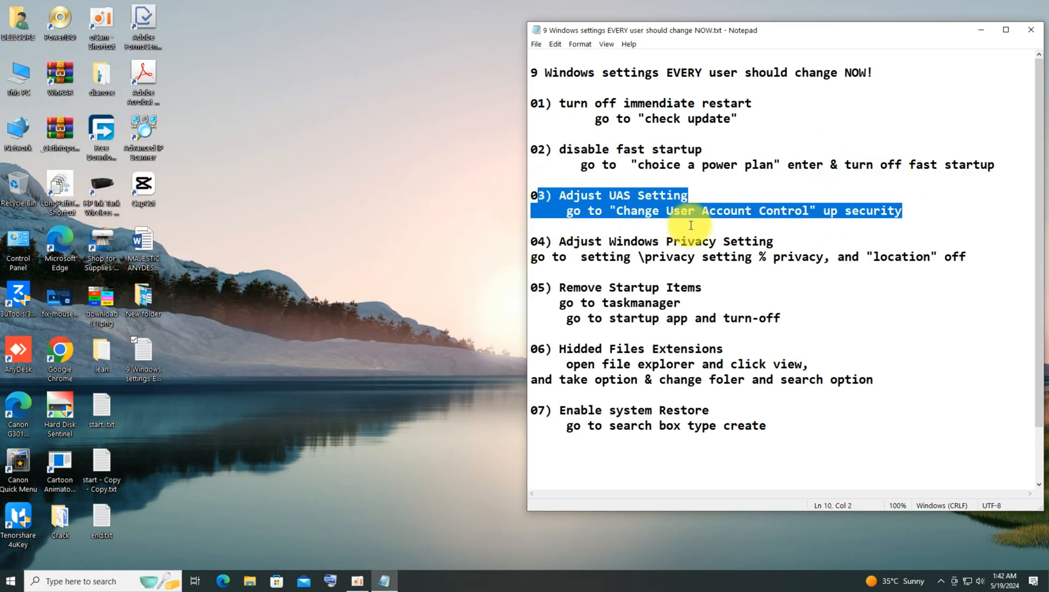
click(112, 581)
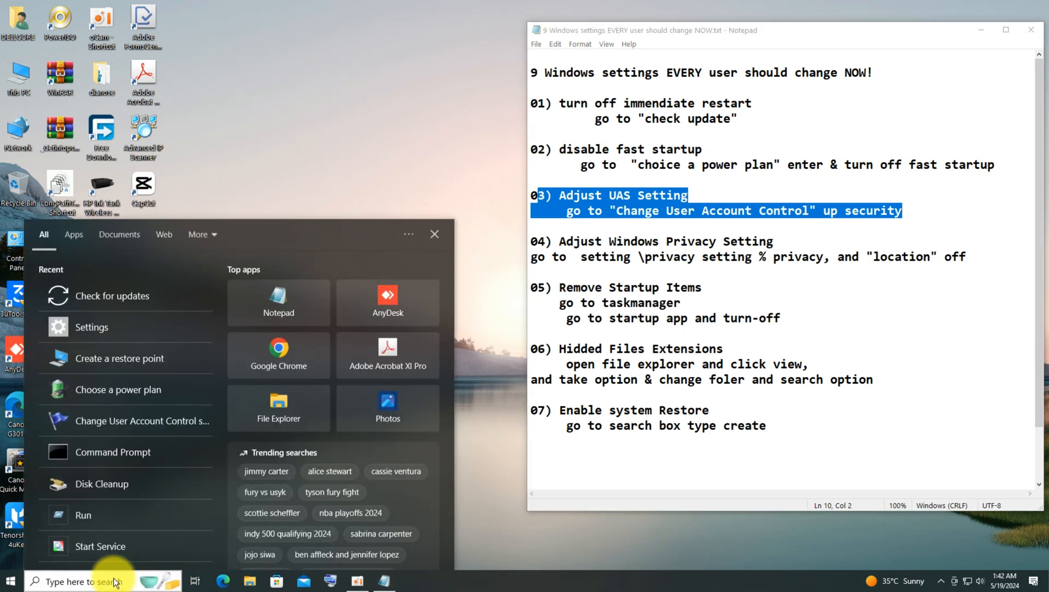
text(cot)
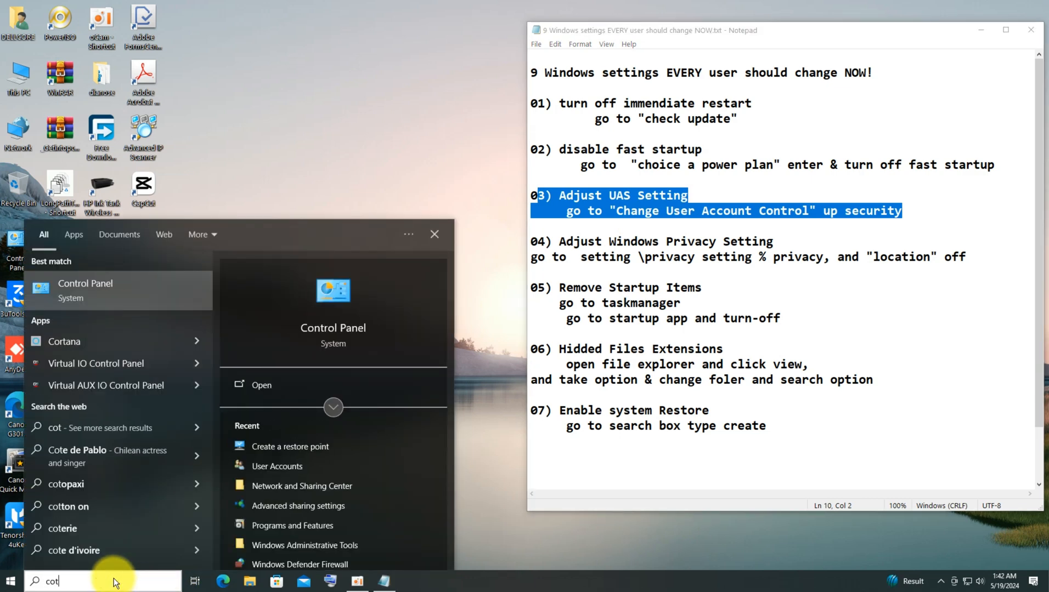
key(BackSpace)
key(BackSpace)
key(BackSpace)
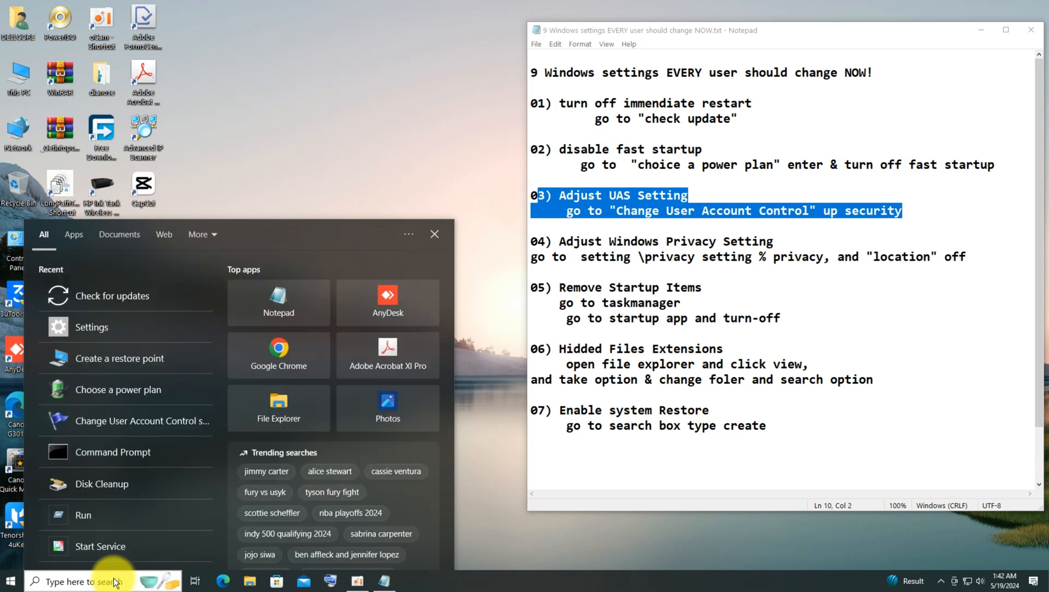
Step: Find the Change User Account Control settings and raise the notification level to Always notify, applying the change
text(cha)
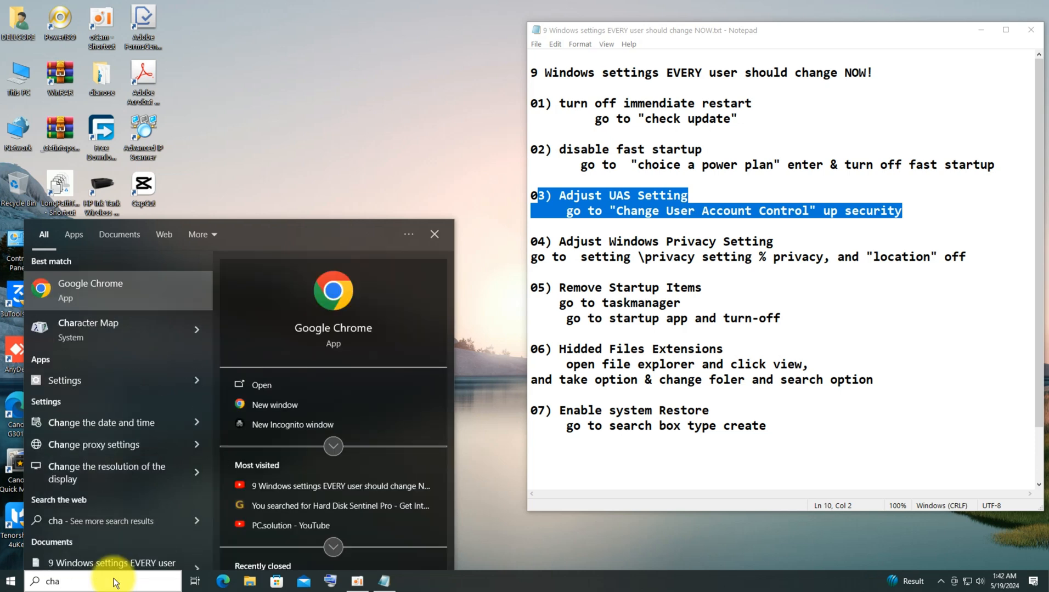
text(nge)
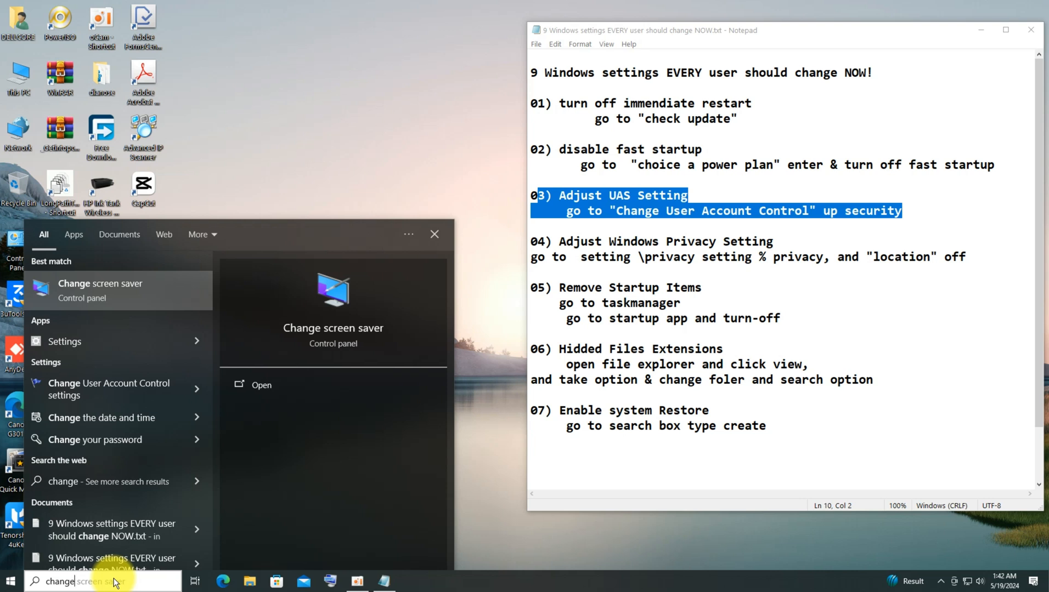
text( us)
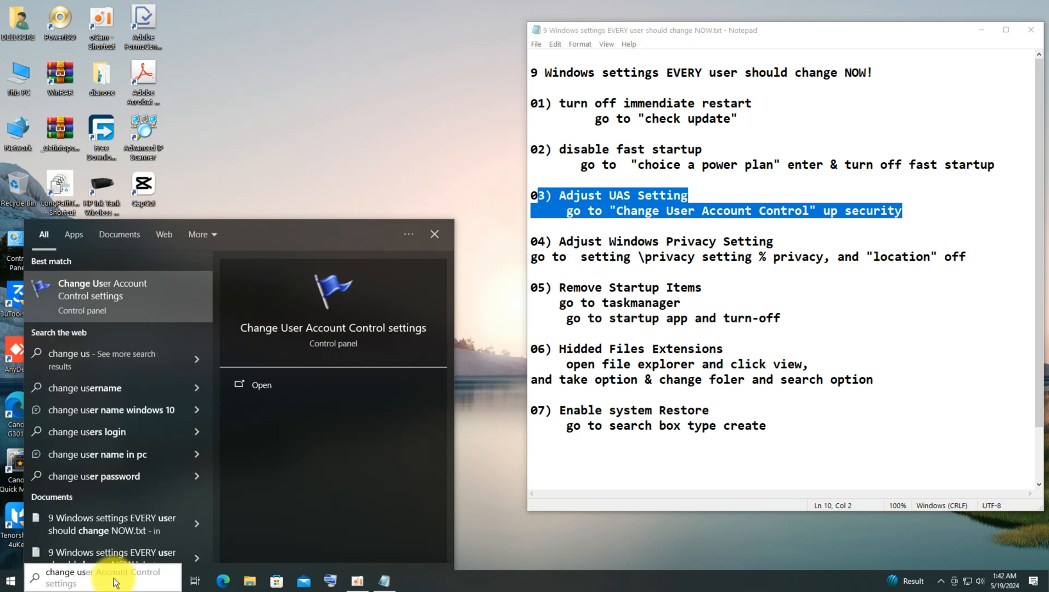
click(318, 330)
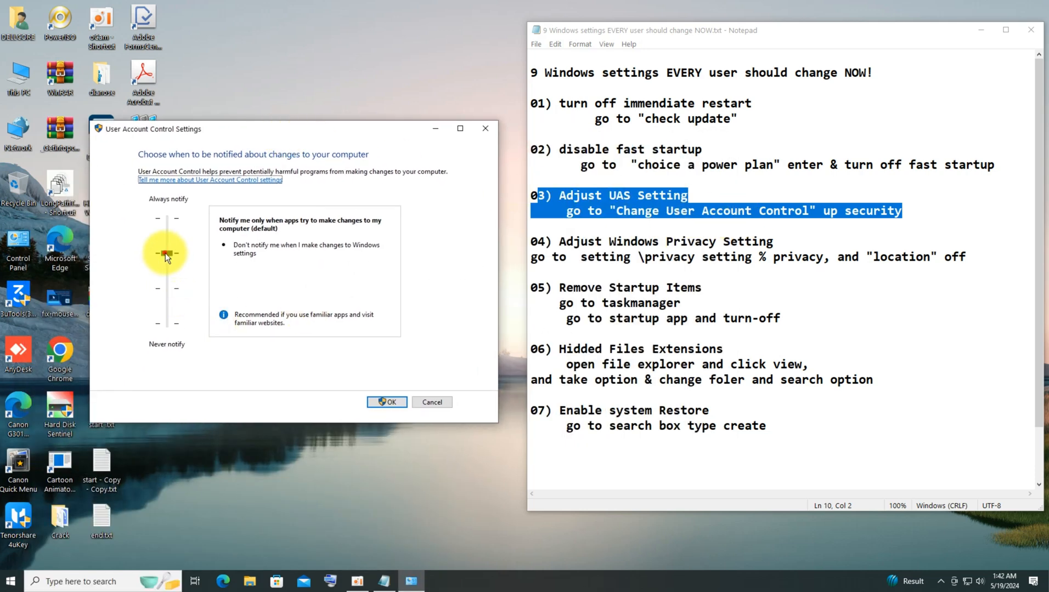
drag(167, 253, 152, 218)
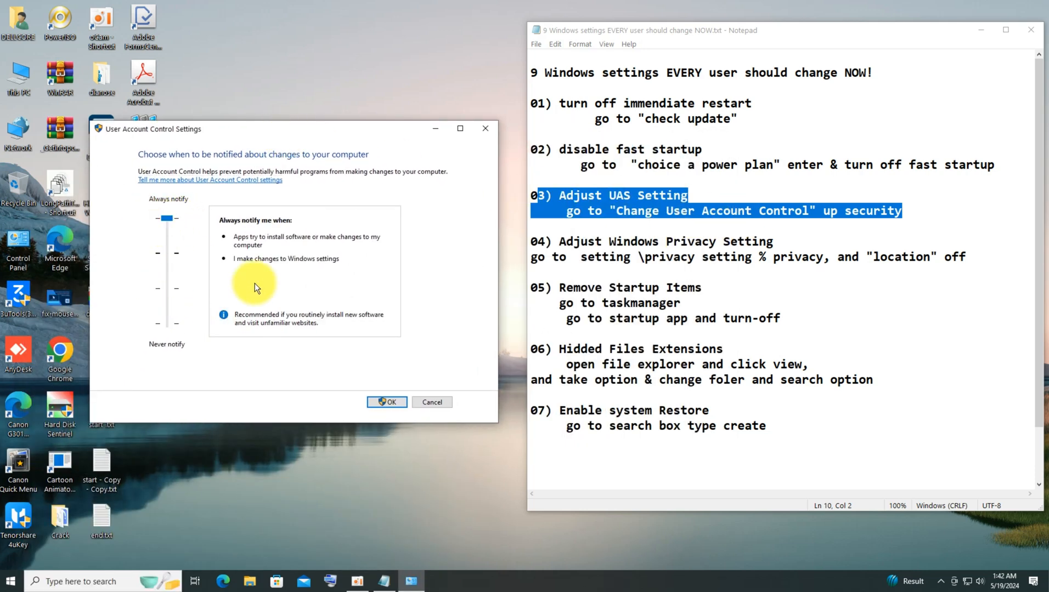
click(395, 402)
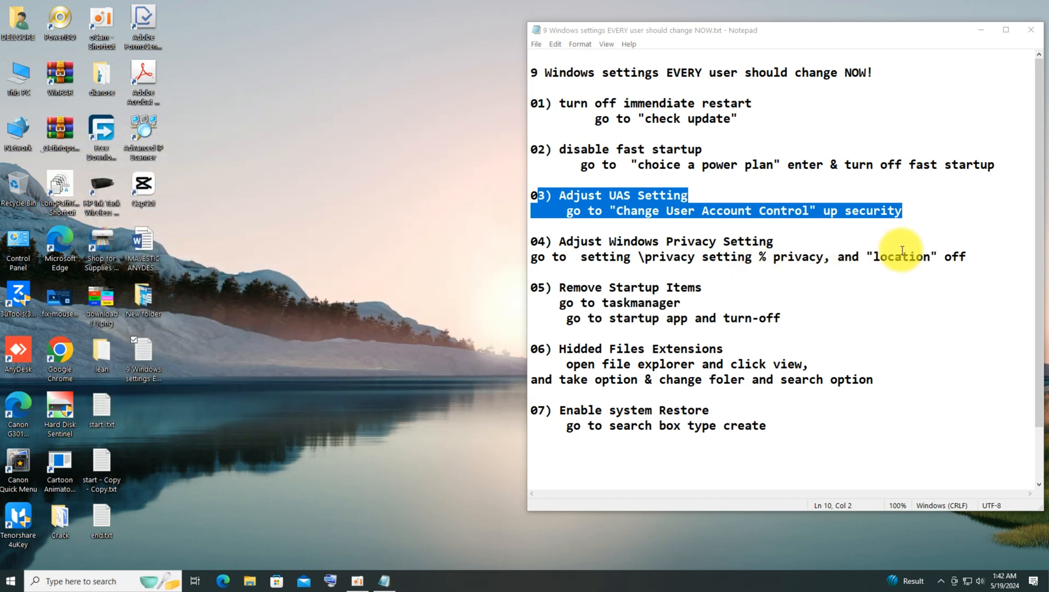
Step: Highlight the Windows privacy item in the notes and turn off all four general privacy options in Settings
drag(970, 257, 530, 244)
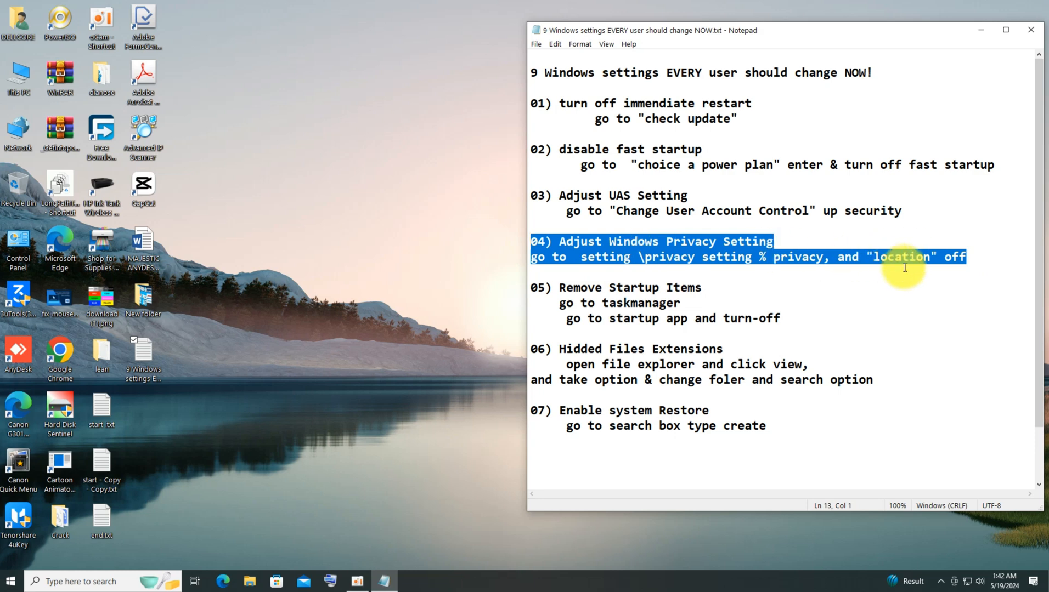
click(10, 580)
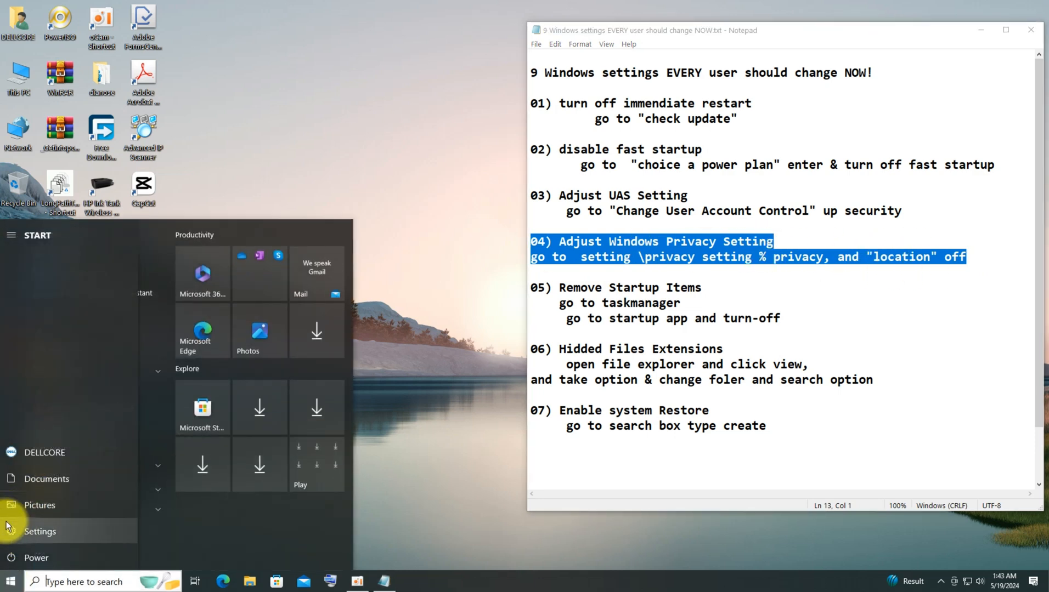
click(10, 531)
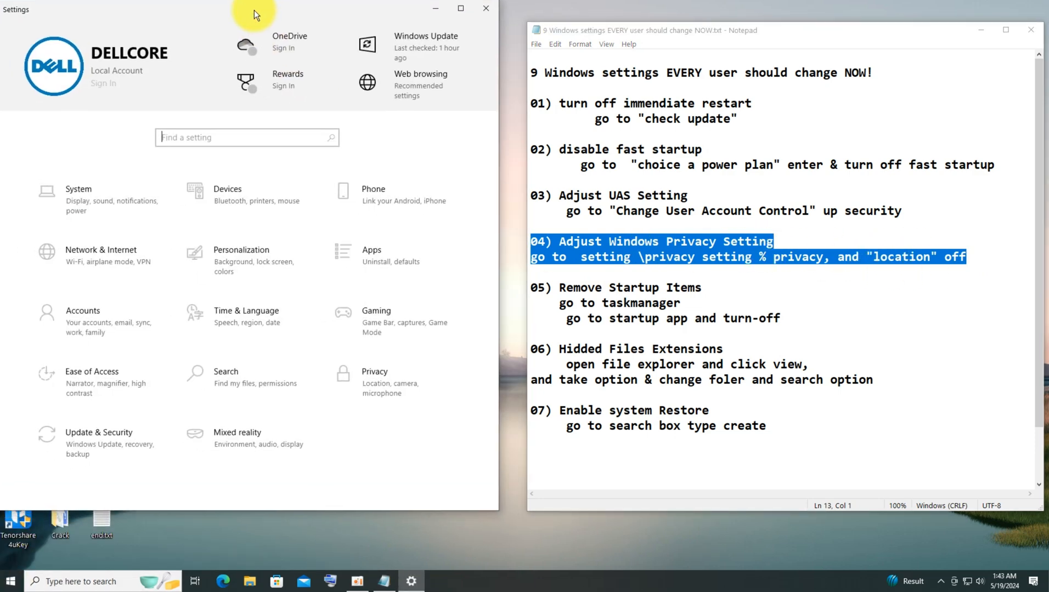
click(388, 382)
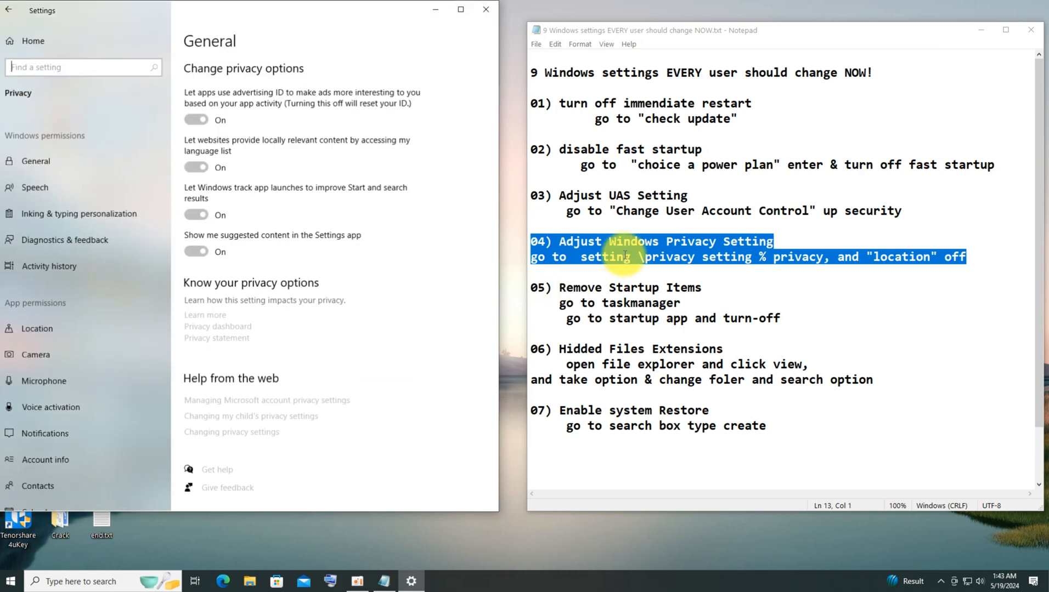
click(205, 119)
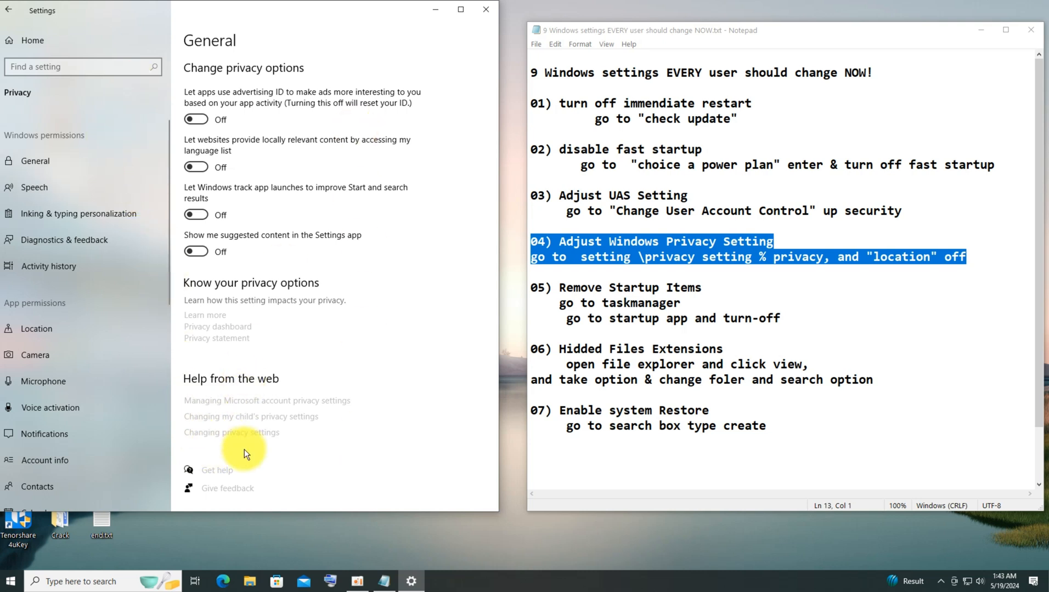
Step: Find the location privacy settings and turn off location access for this device
click(79, 68)
text(loca)
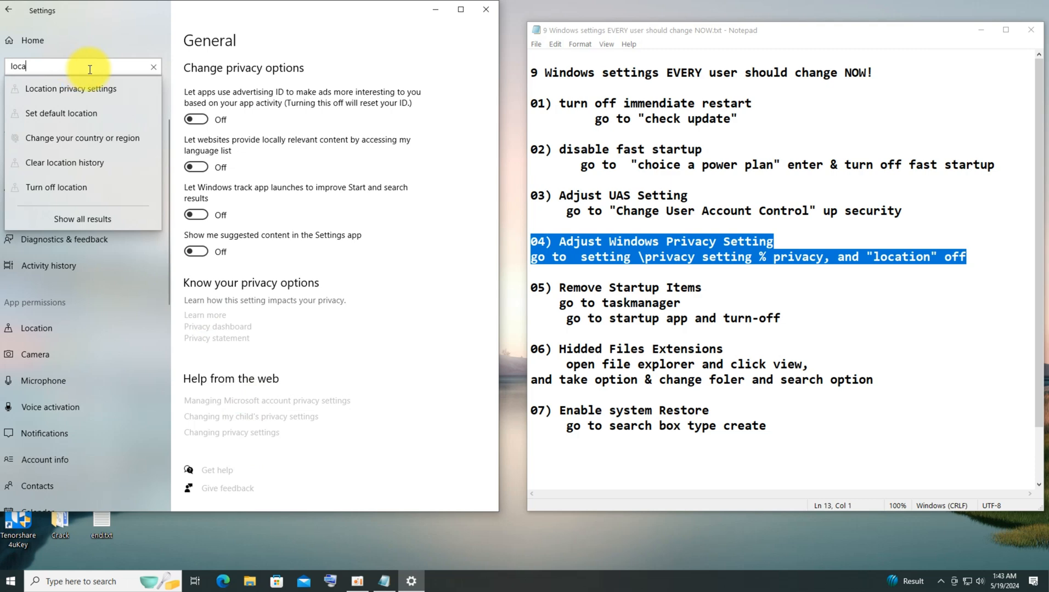
click(90, 88)
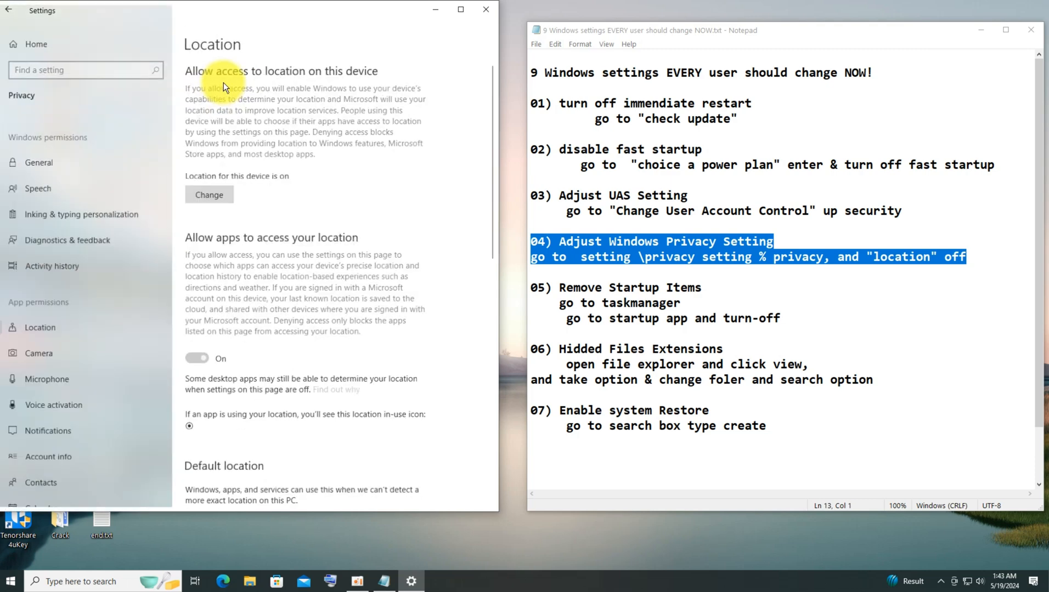
click(204, 193)
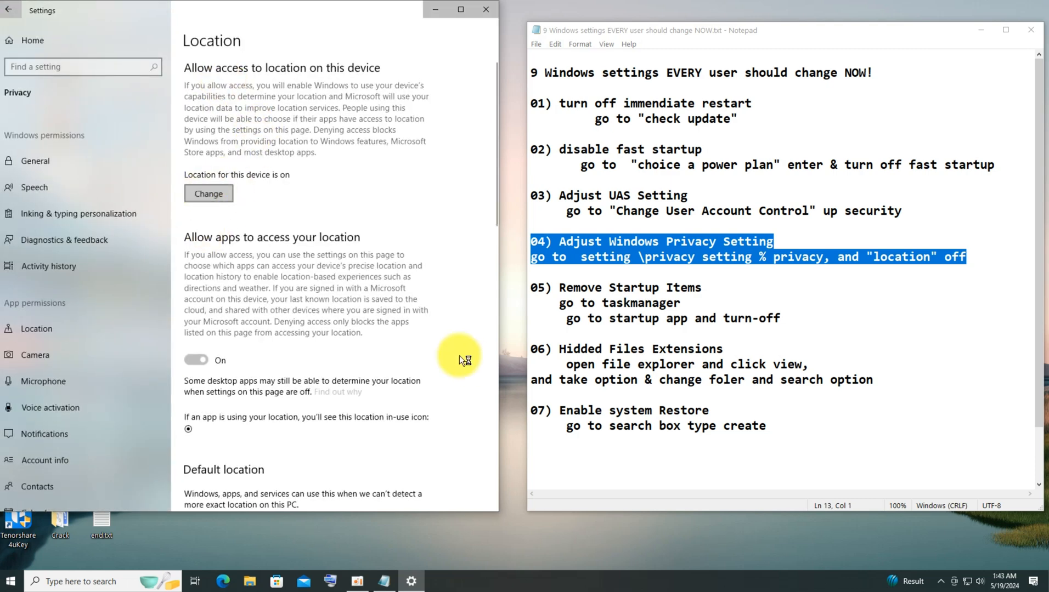
click(297, 231)
scroll(268, 351, down, 7)
scroll(318, 291, down, 7)
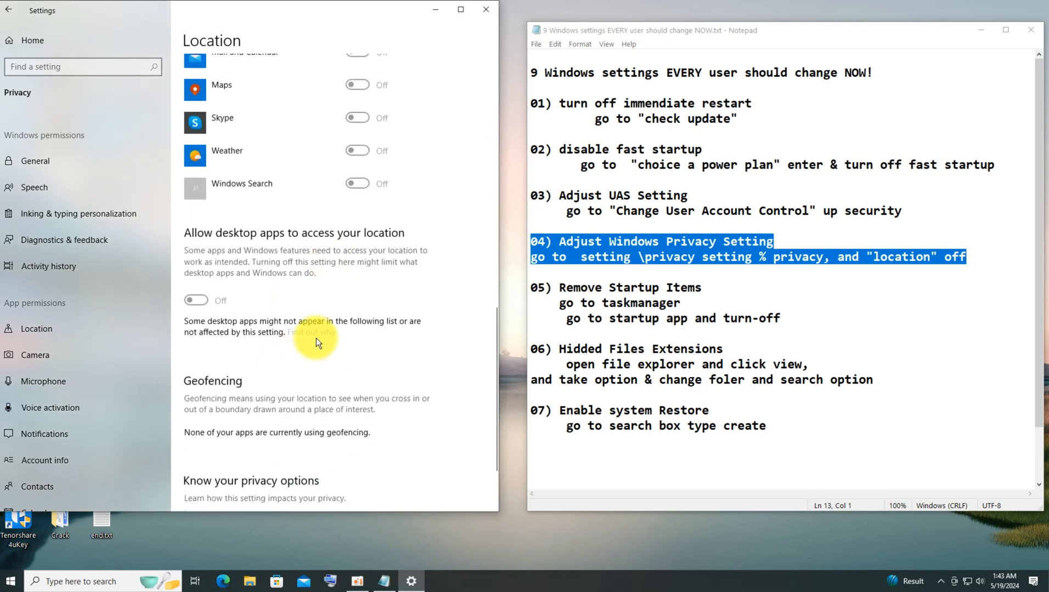
Step: Close Settings, highlight the notes' fifth item on removing startup items, and open the startup list in Task Manager
click(493, 12)
drag(780, 318, 556, 281)
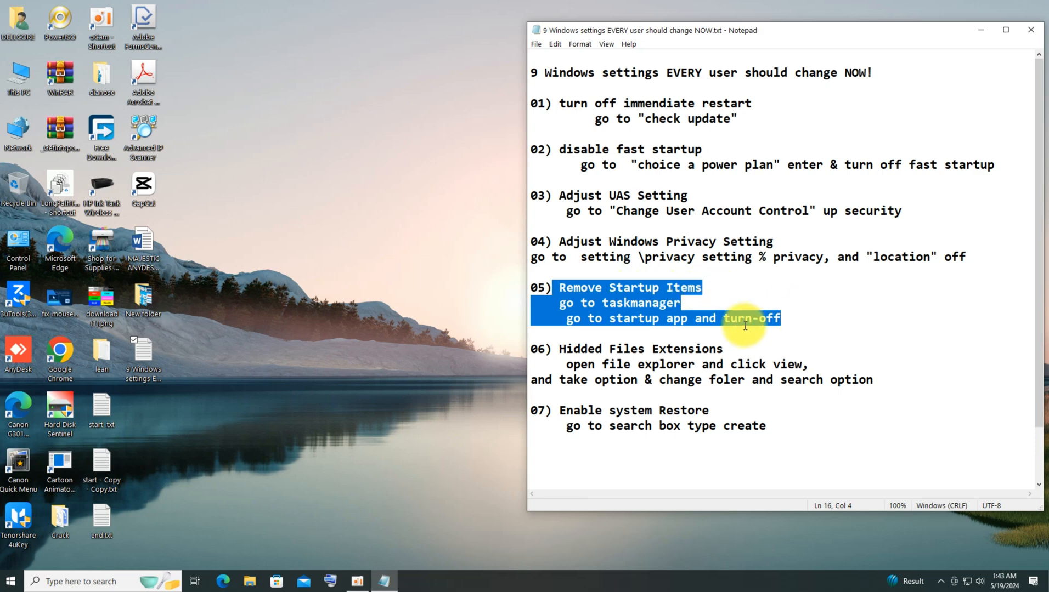
right_click(469, 575)
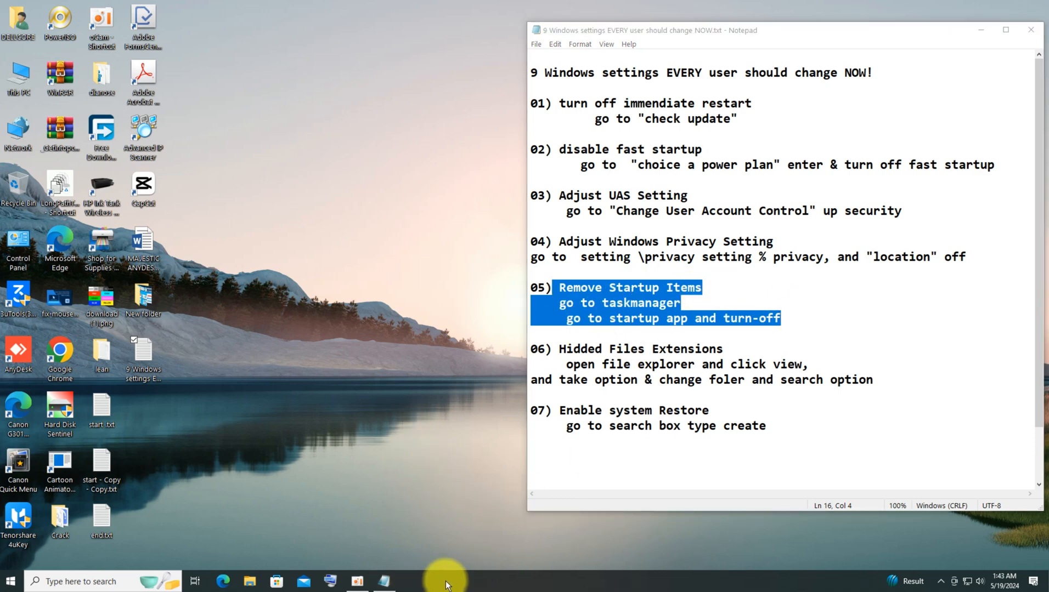
click(480, 530)
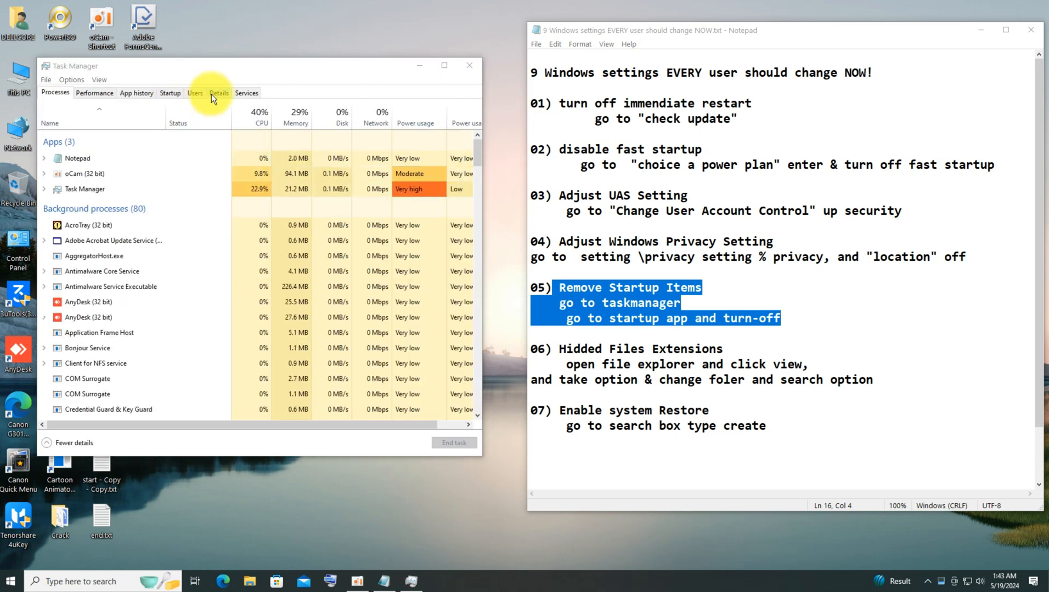
click(171, 92)
click(198, 93)
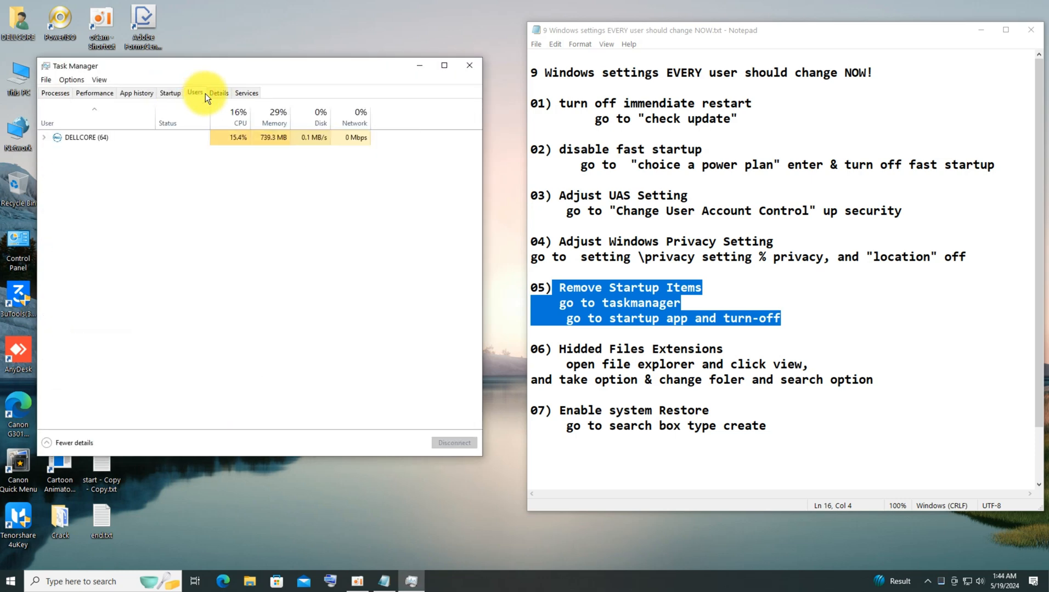
click(180, 96)
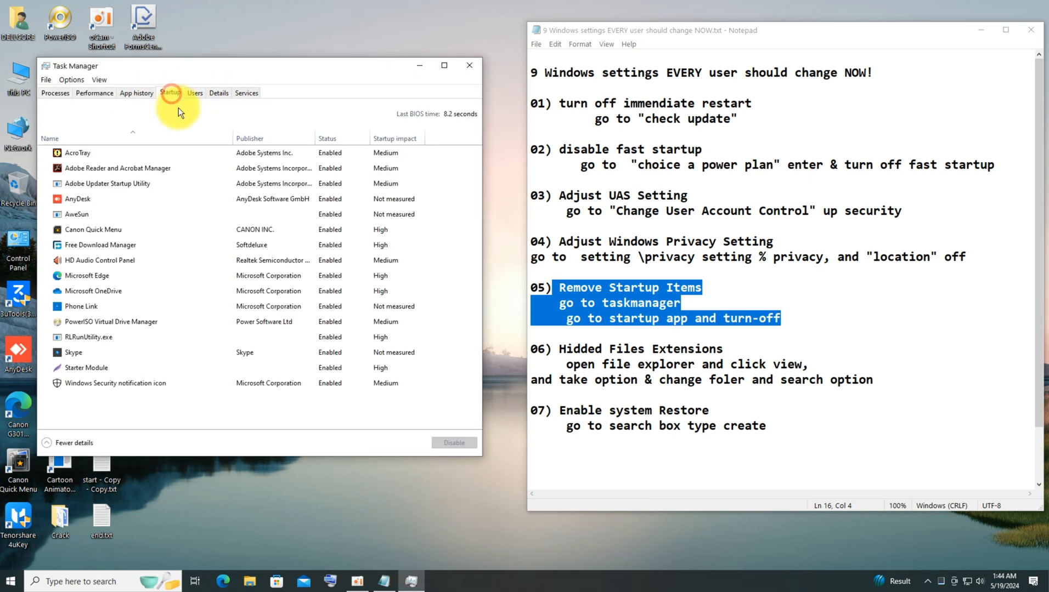
Step: Disable AcroTray, Adobe Reader and Acrobat Manager, Adobe Updater Startup Utility and AnyDesk at startup
click(325, 153)
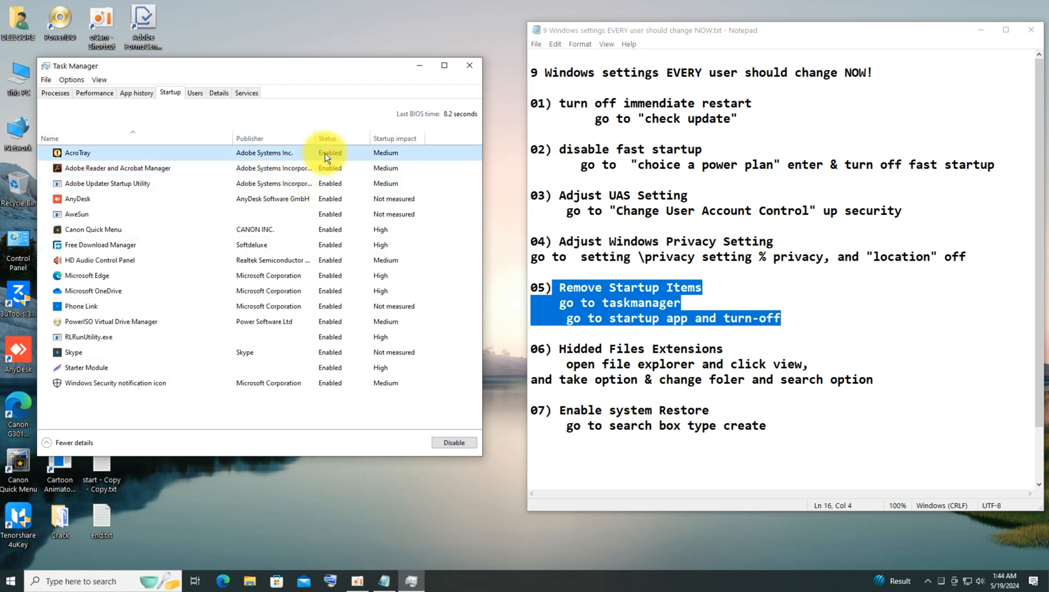
click(456, 444)
click(328, 169)
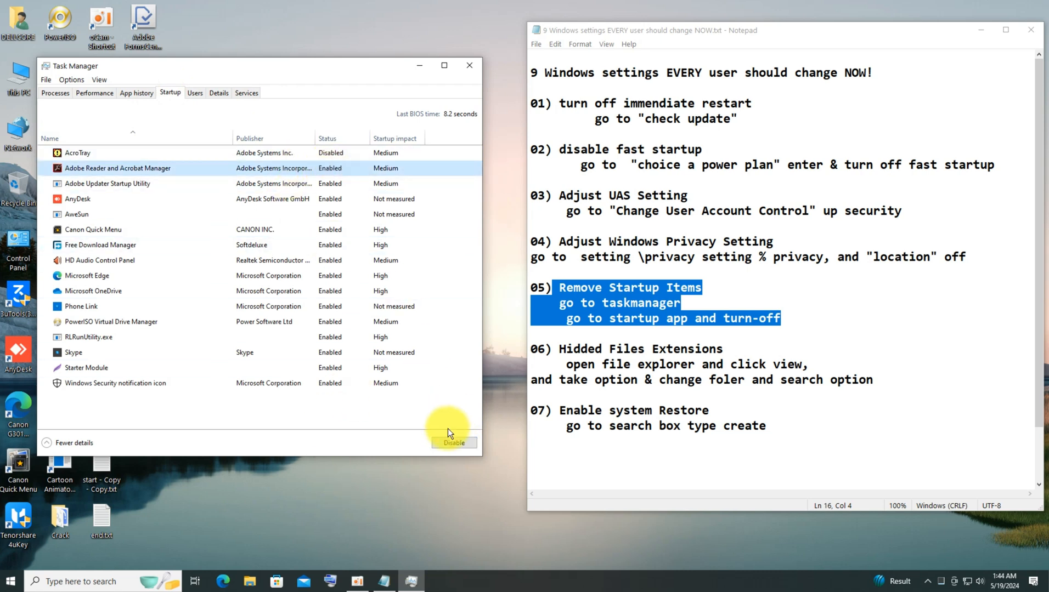
click(449, 443)
click(325, 184)
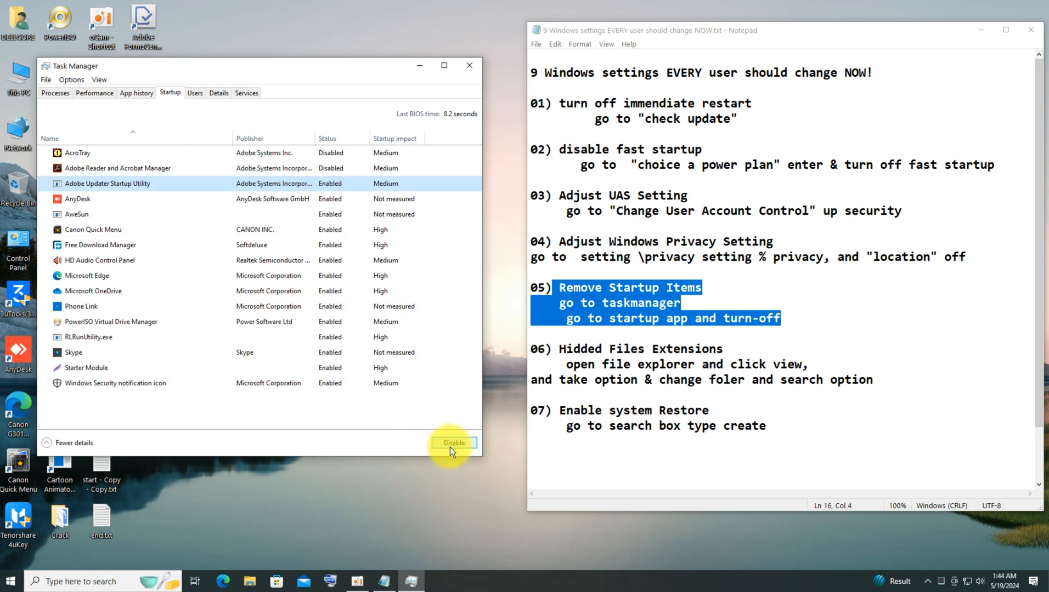
click(450, 447)
click(331, 200)
click(458, 445)
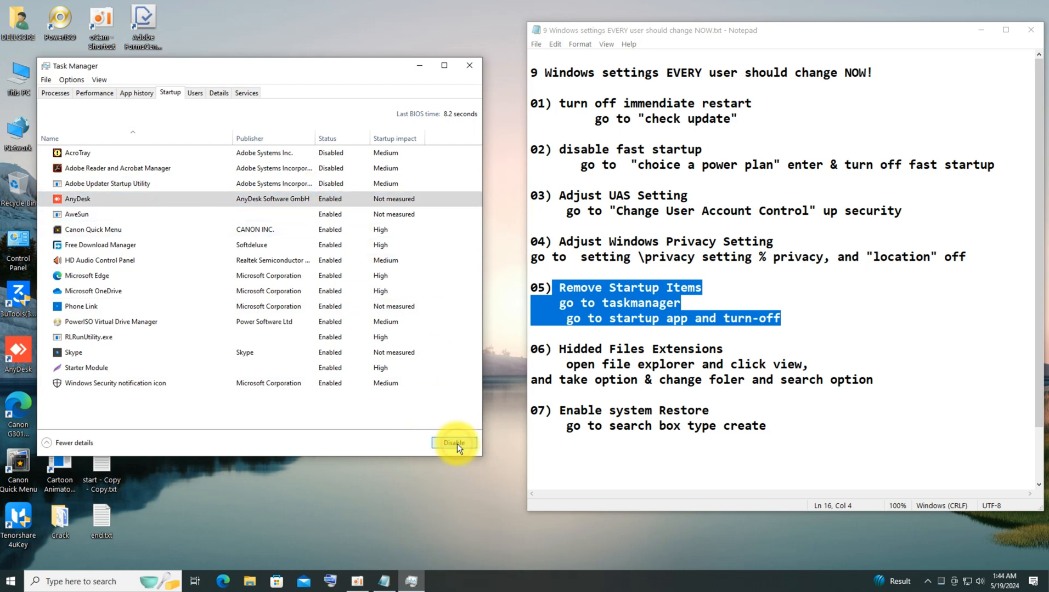
Step: Disable AweSun, Canon Quick Menu, Free Download Manager and HD Audio Control Panel at startup
click(333, 215)
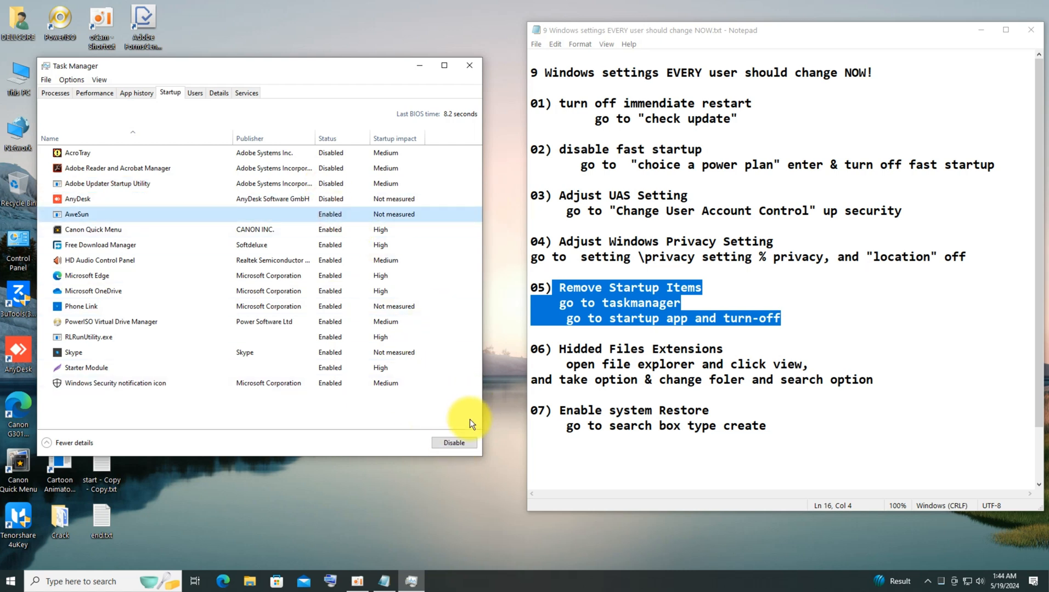
click(451, 443)
click(328, 232)
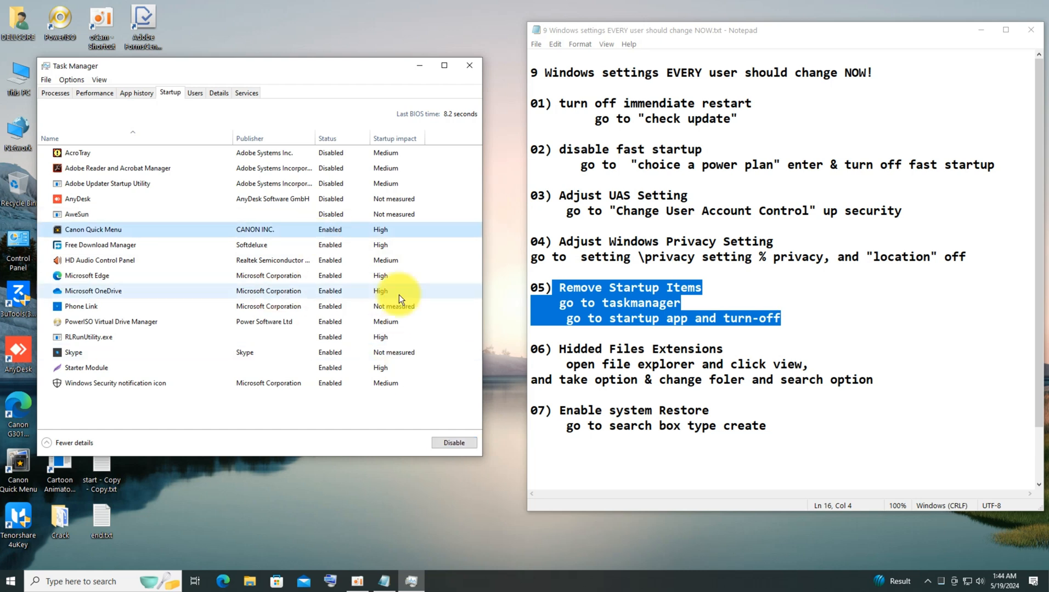
click(446, 446)
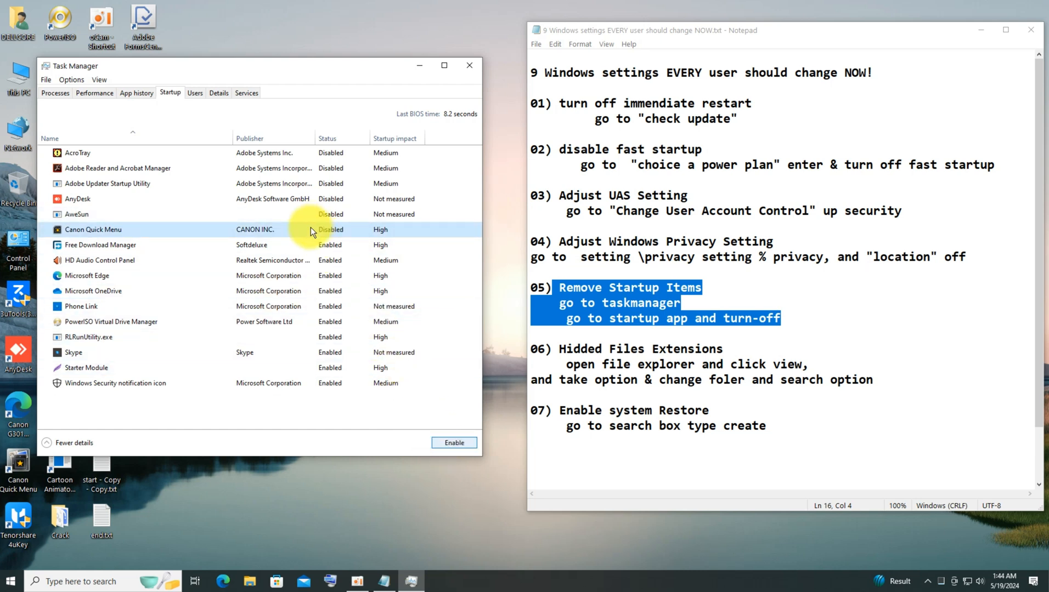
click(326, 242)
click(453, 443)
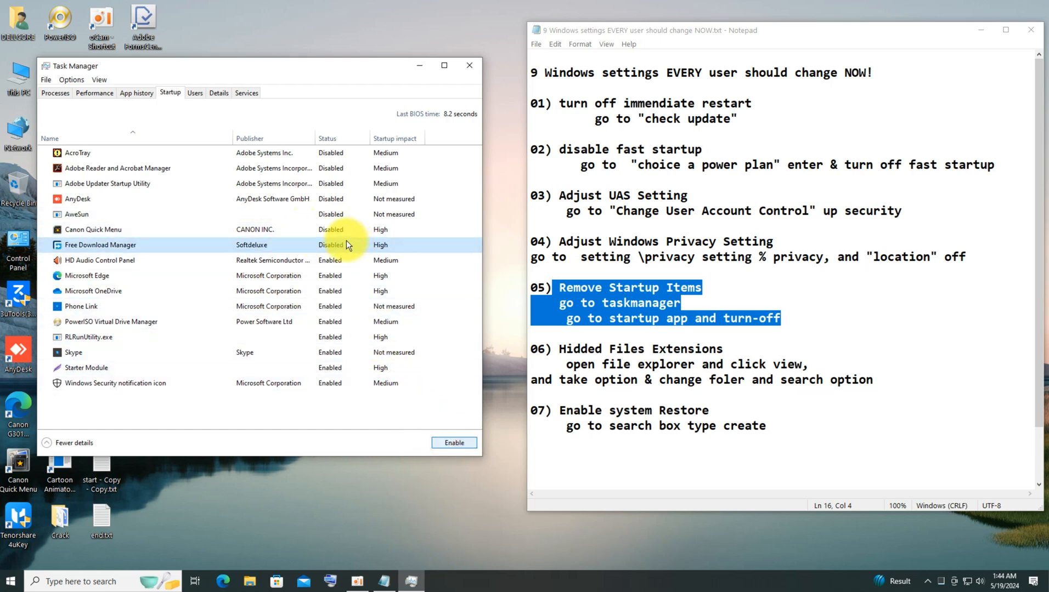
click(329, 260)
click(442, 443)
Step: Disable Microsoft Edge, Microsoft OneDrive, Phone Link and PowerISO Virtual Drive Manager at startup
click(326, 275)
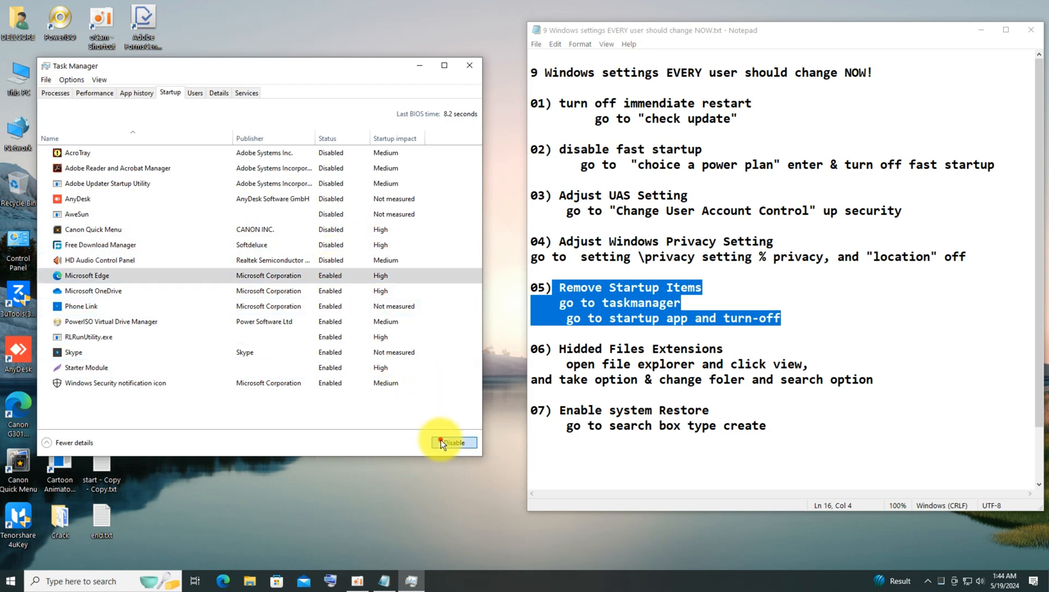
click(441, 443)
click(336, 291)
click(453, 443)
click(336, 308)
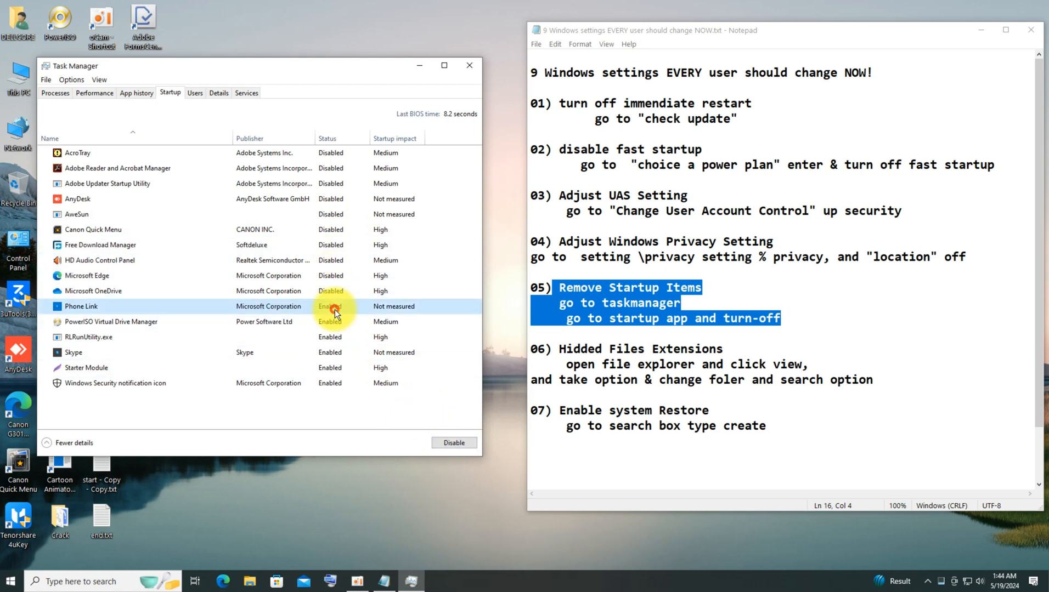
click(436, 442)
click(330, 321)
click(444, 442)
Step: Disable RLRunUtility.exe, Skype, Starter Module and the Windows Security notification icon at startup, and close Task Manager
click(356, 337)
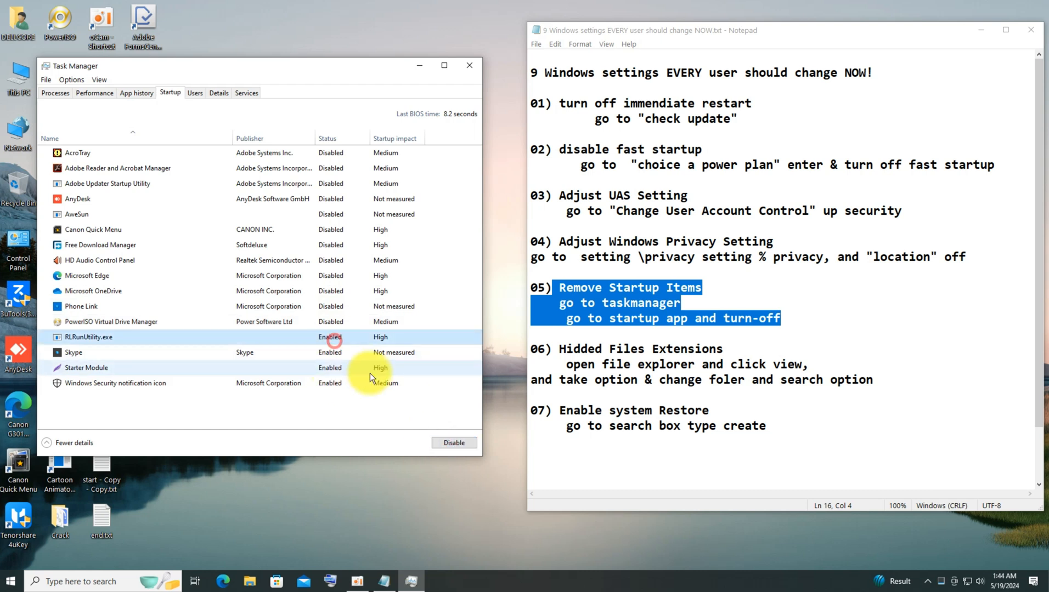
click(445, 442)
click(334, 352)
click(446, 442)
click(336, 367)
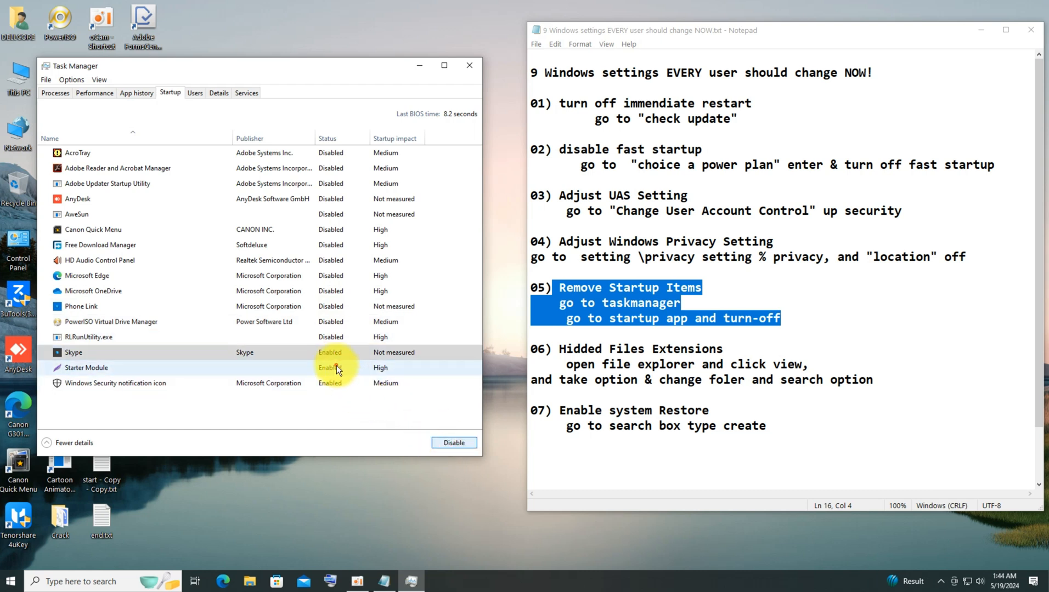
click(443, 442)
click(341, 382)
click(441, 441)
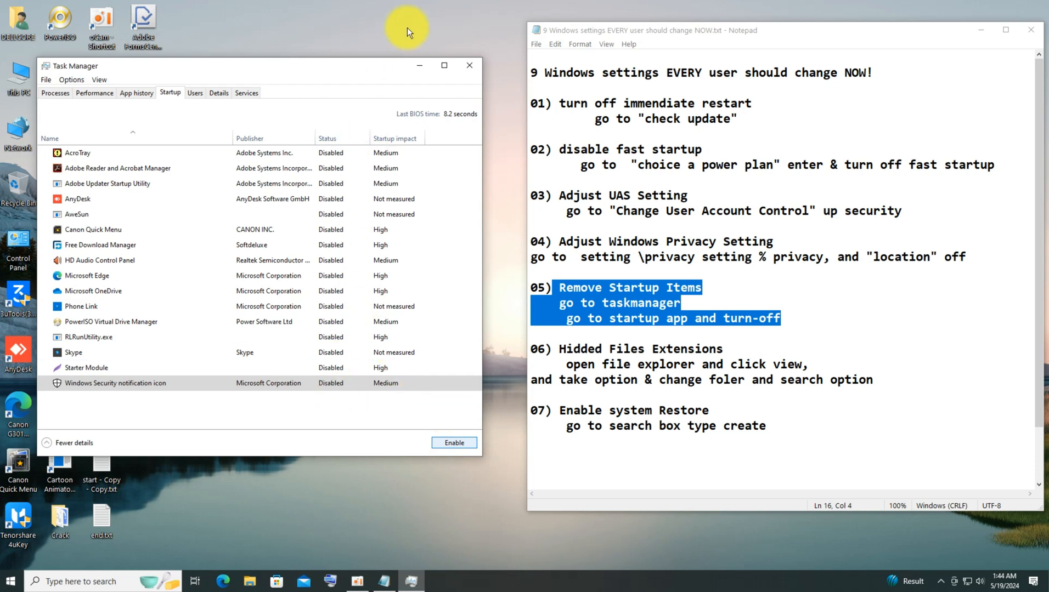
click(464, 66)
Step: Highlight the notes' sixth item on file extensions and open the view settings of File Explorer's Folder Options
drag(873, 380, 532, 348)
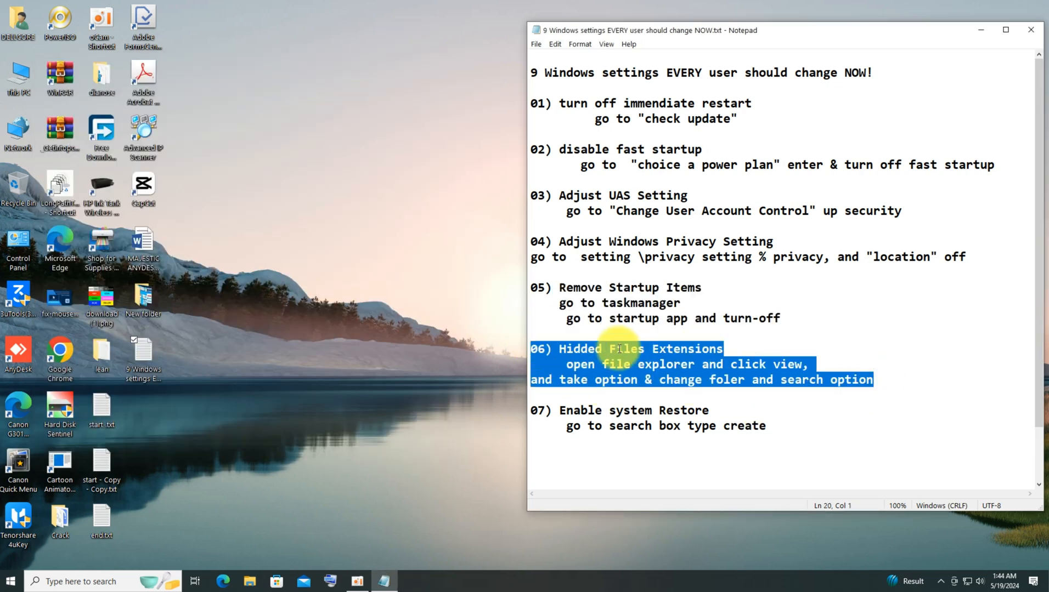
click(250, 582)
drag(494, 114, 213, 41)
click(124, 53)
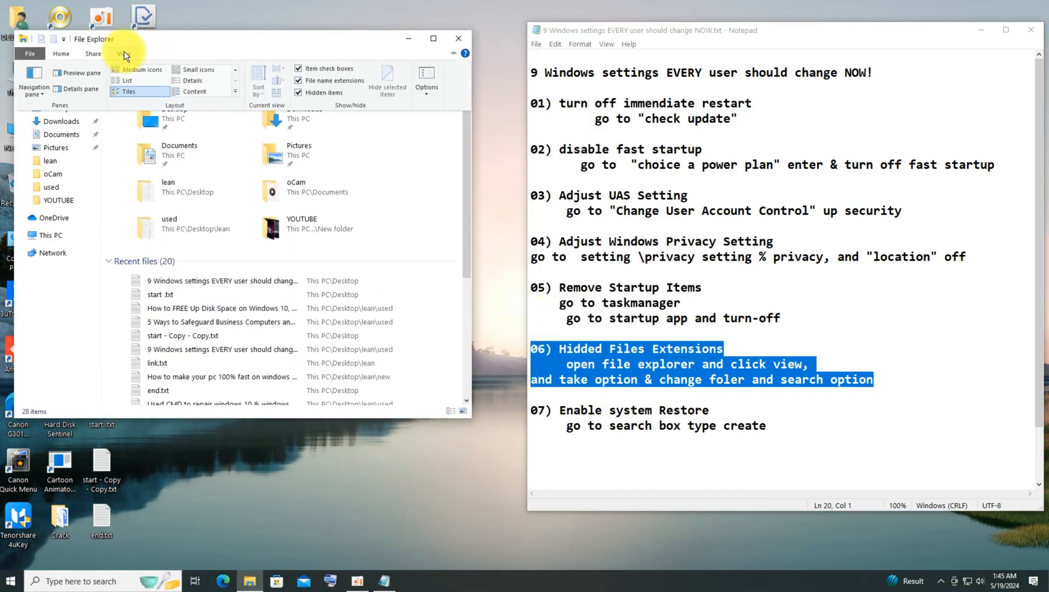
click(428, 93)
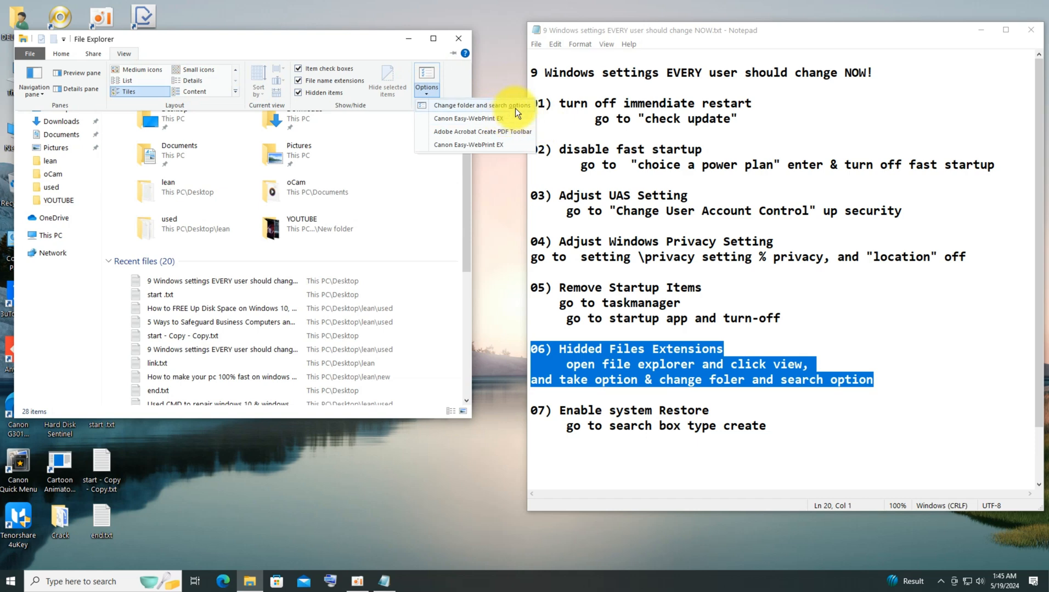
click(516, 108)
drag(156, 98, 225, 86)
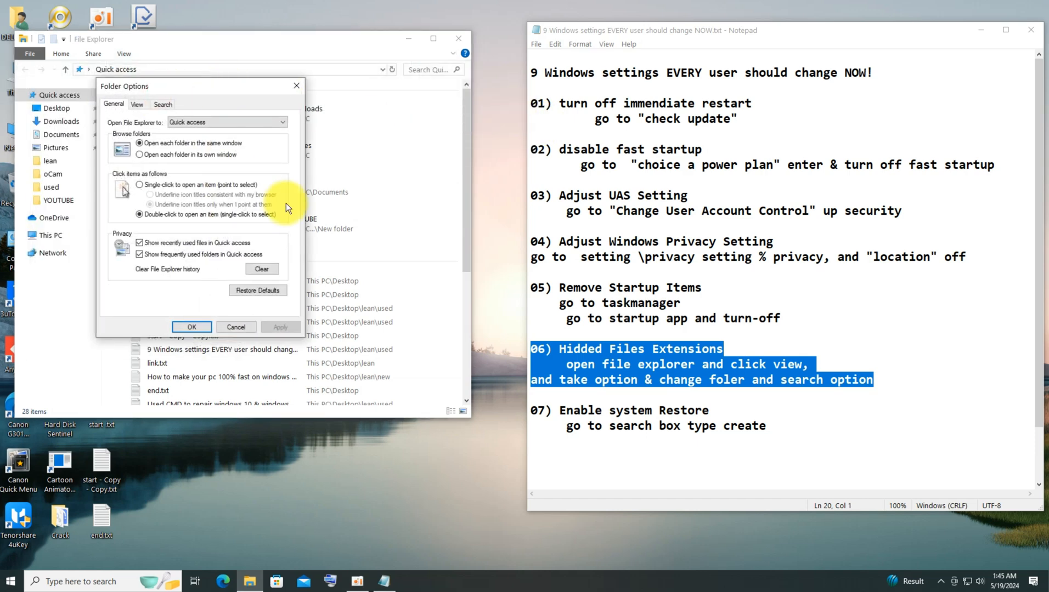
click(136, 104)
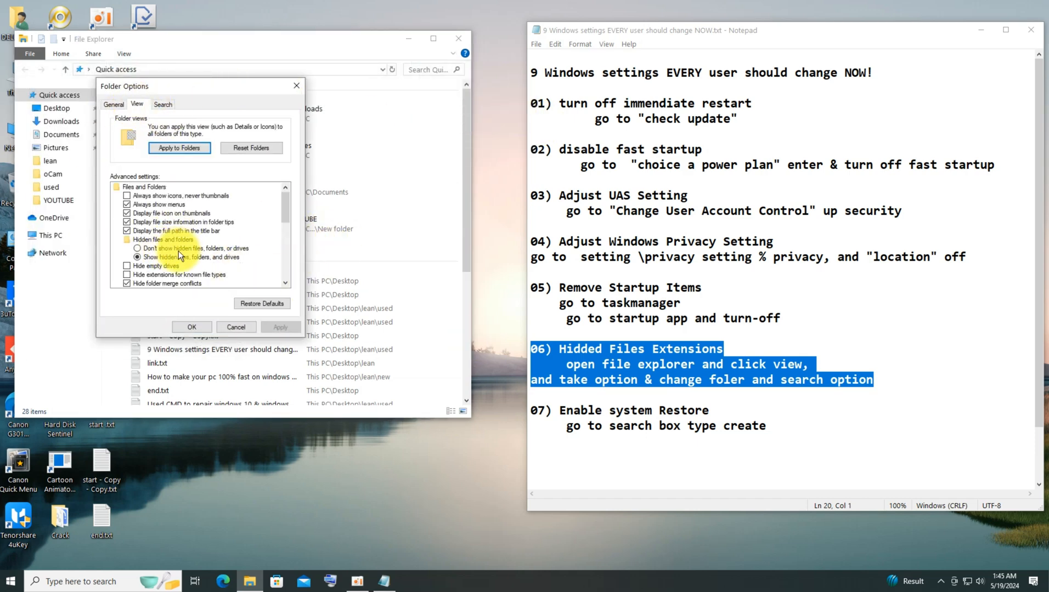
Step: Apply showing hidden files, folders, and drives, check the other advanced settings, and close Folder Options and File Explorer
click(138, 258)
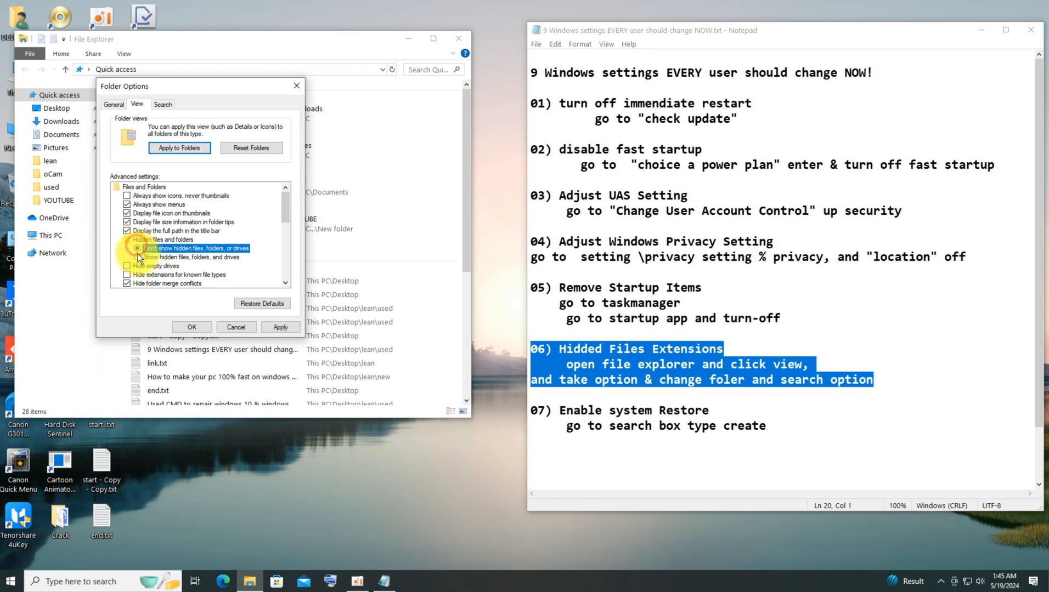
click(275, 326)
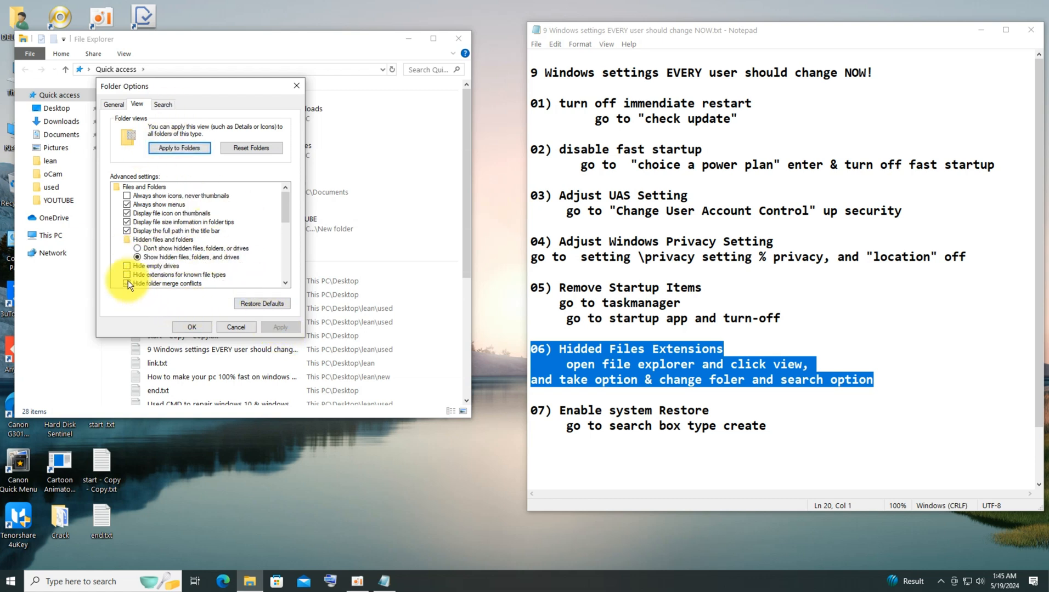
scroll(171, 265, down, 1)
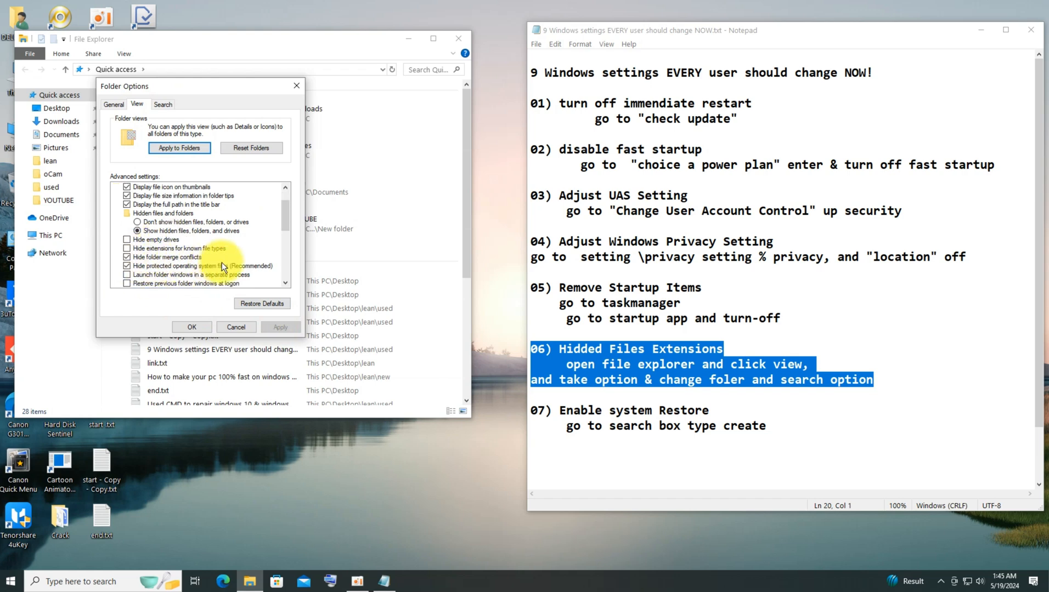
scroll(174, 274, up, 1)
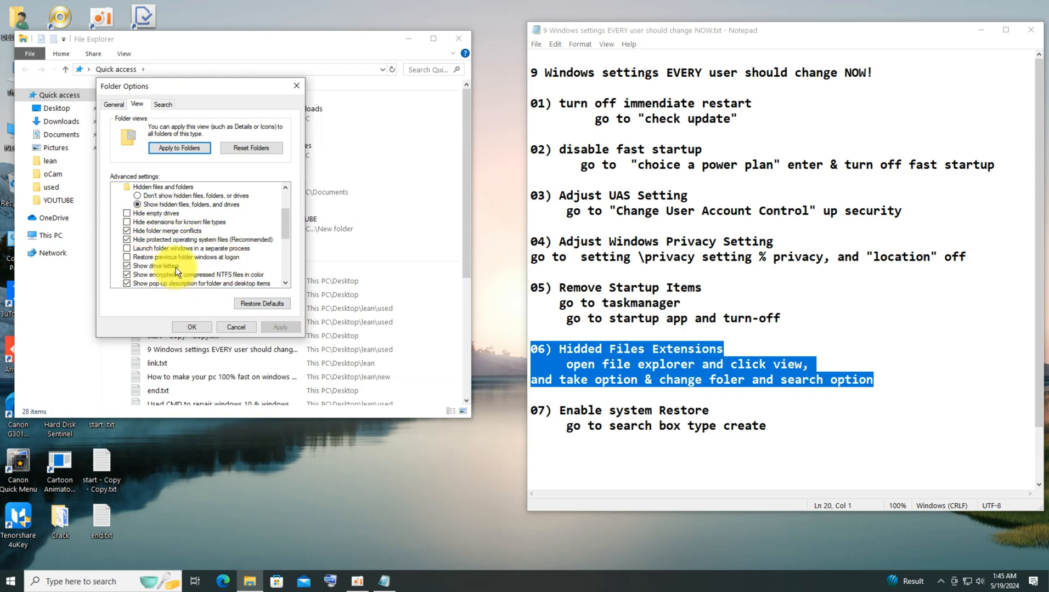
click(196, 328)
scroll(263, 241, down, 3)
drag(256, 232, 495, 58)
click(463, 38)
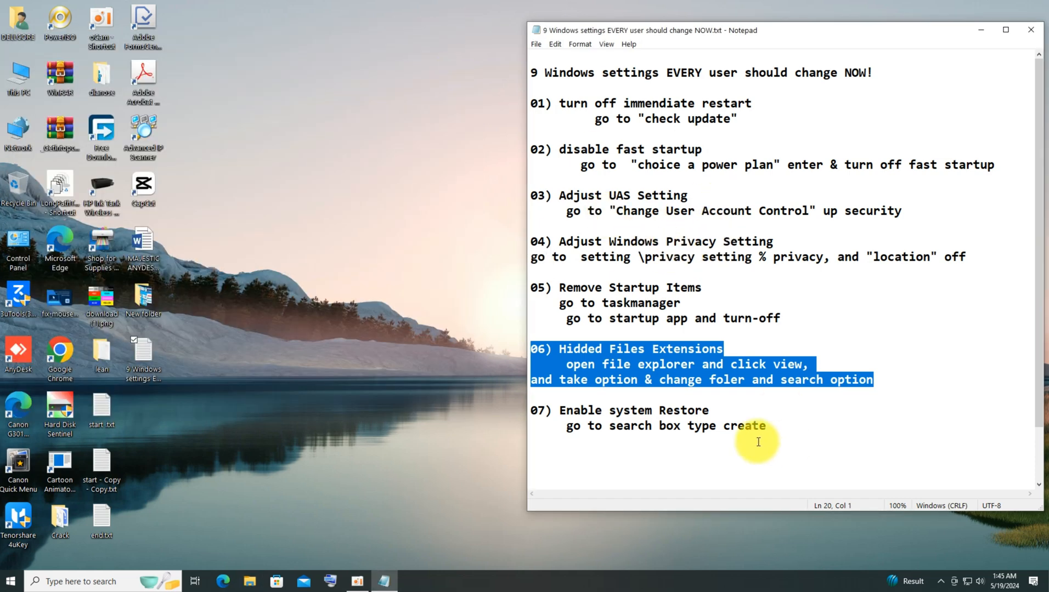
Step: Highlight the notes' seventh item on enabling System Restore and open Control Panel through a Windows search
drag(766, 426, 531, 410)
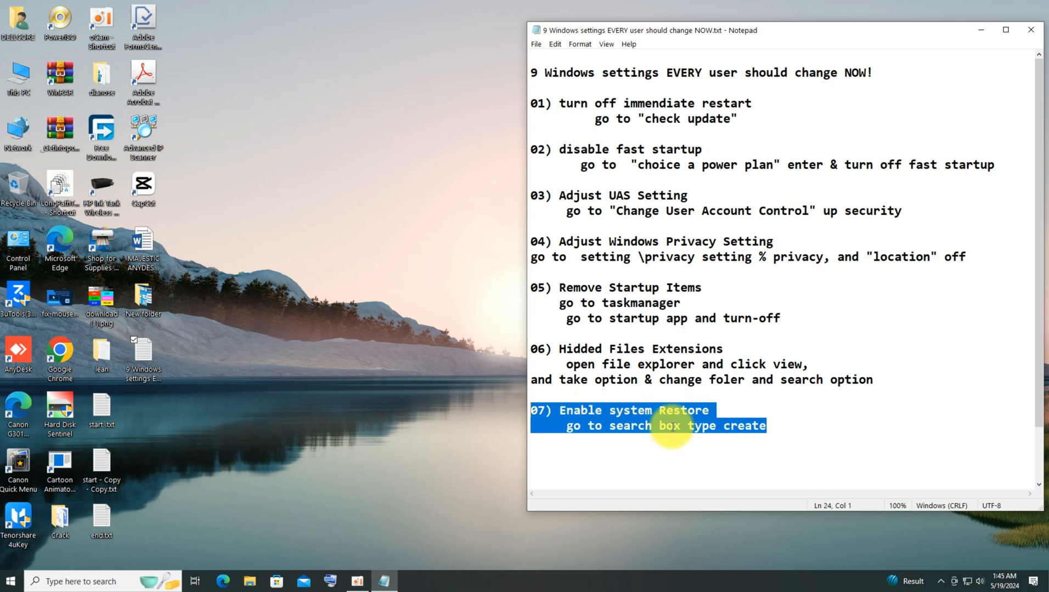
click(4, 584)
click(55, 581)
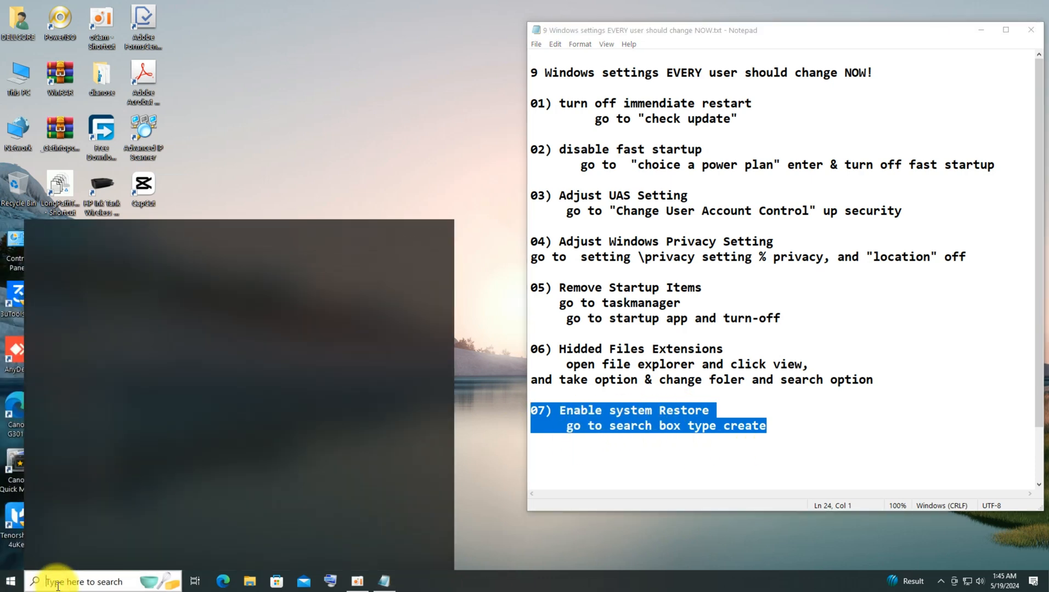
text(co)
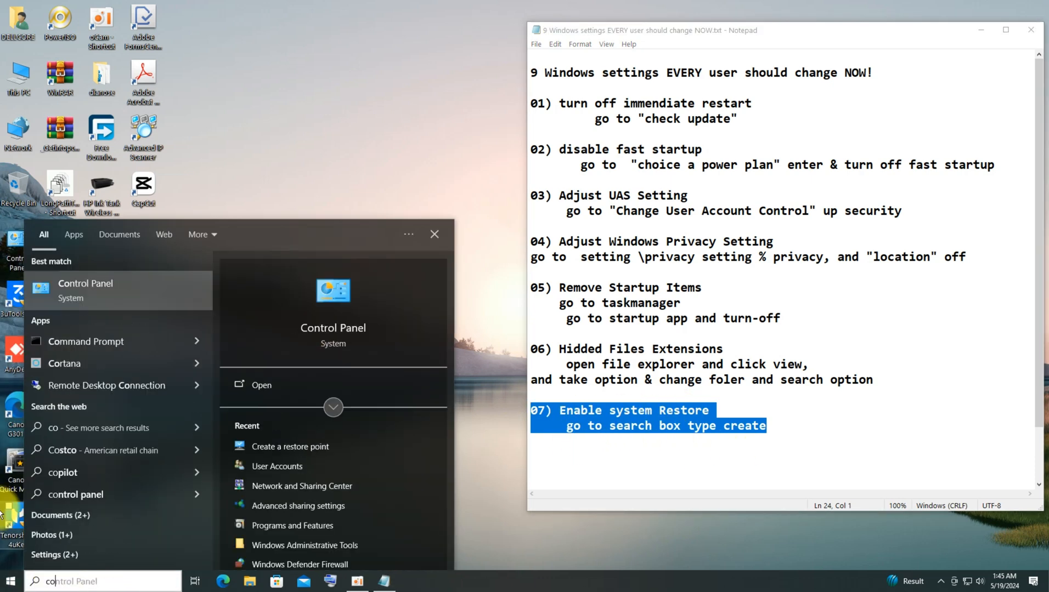
click(326, 328)
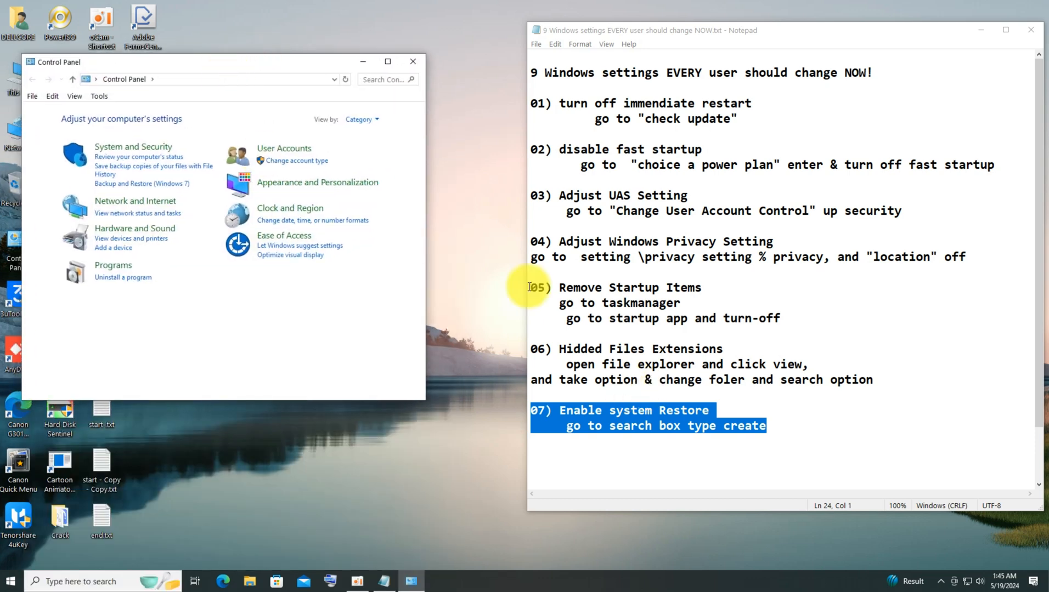
Step: Search Control Panel for "rest", view the Backup and Restore (Windows 7) page and return to the search results
click(385, 81)
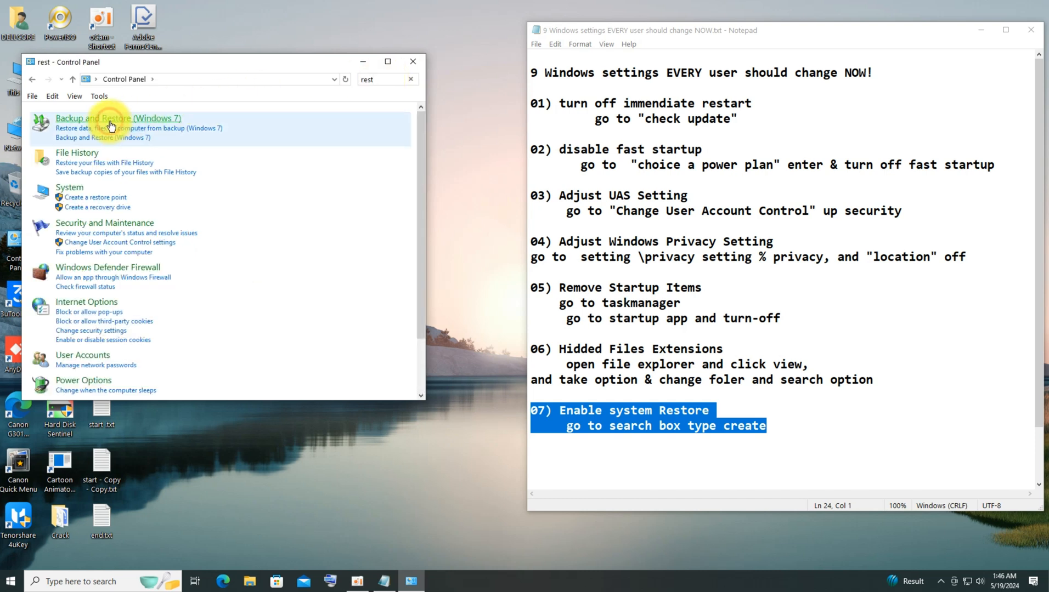
click(111, 125)
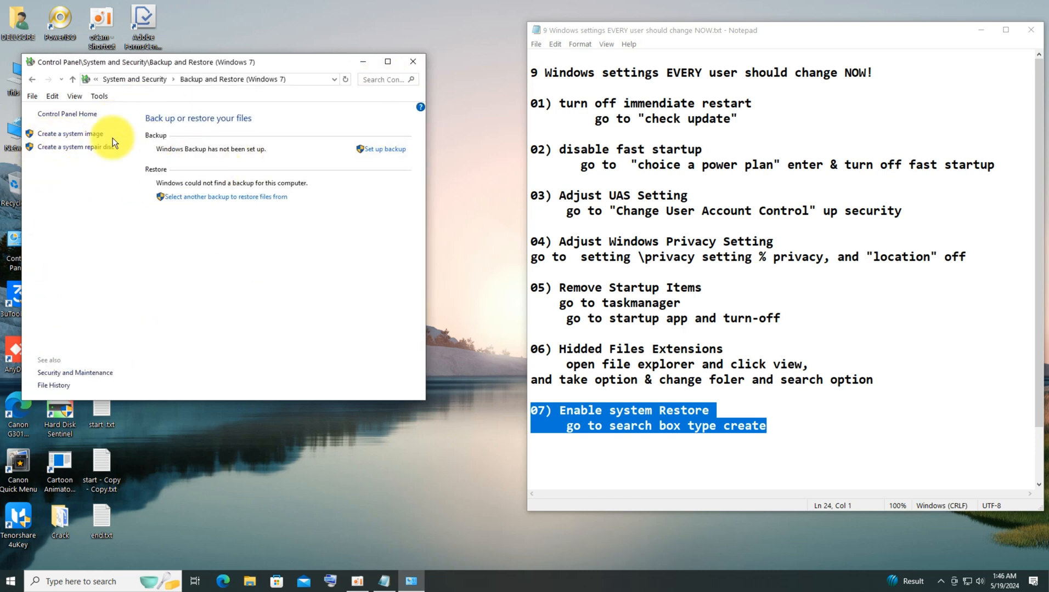
click(32, 79)
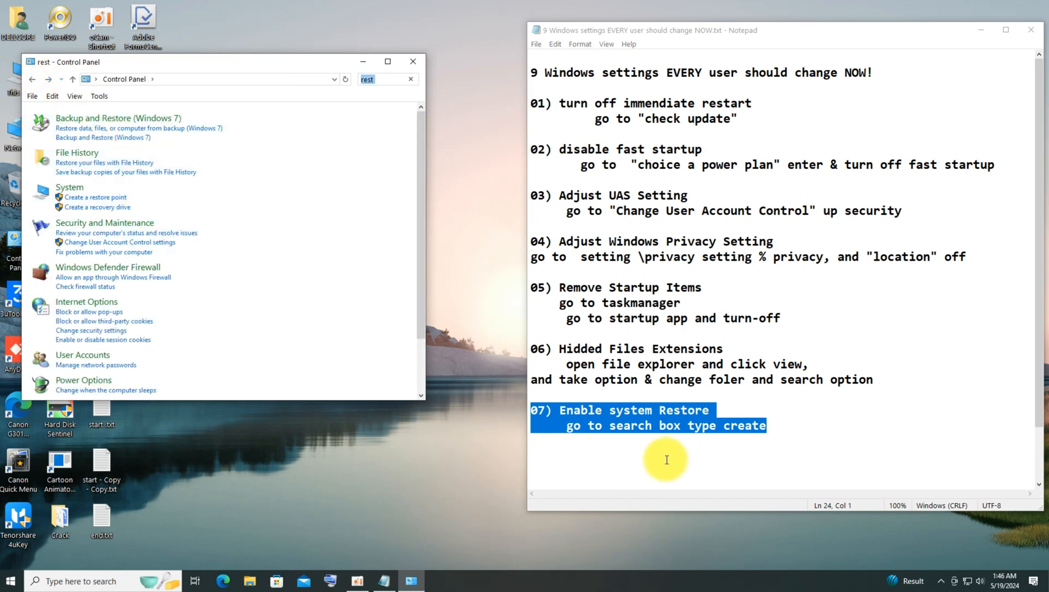
Step: Close Control Panel and open the Create a restore point settings through a Windows search for "crea"
click(412, 61)
click(60, 581)
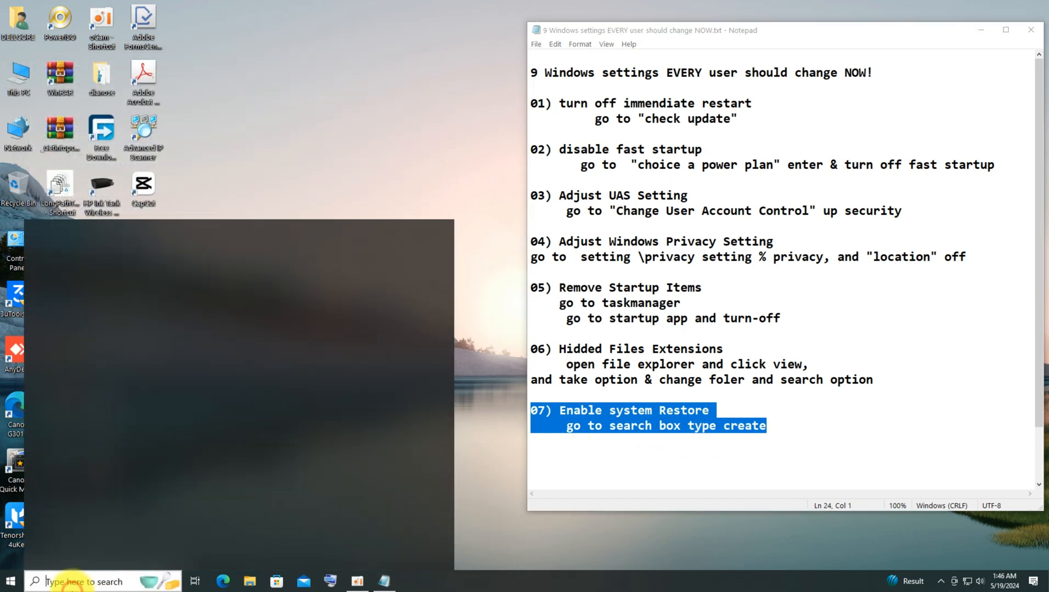
text(crea)
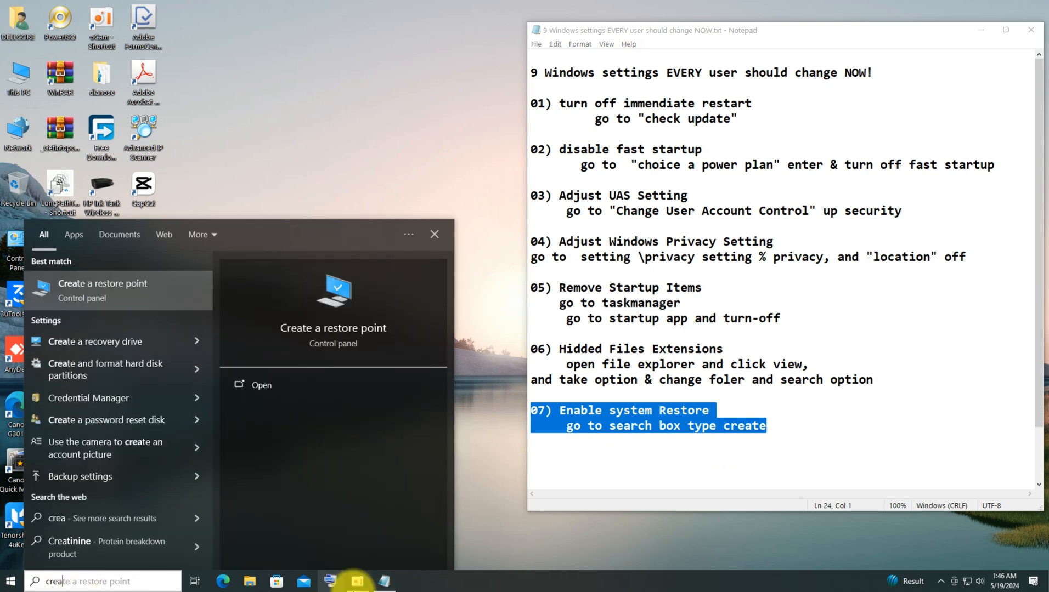
click(314, 327)
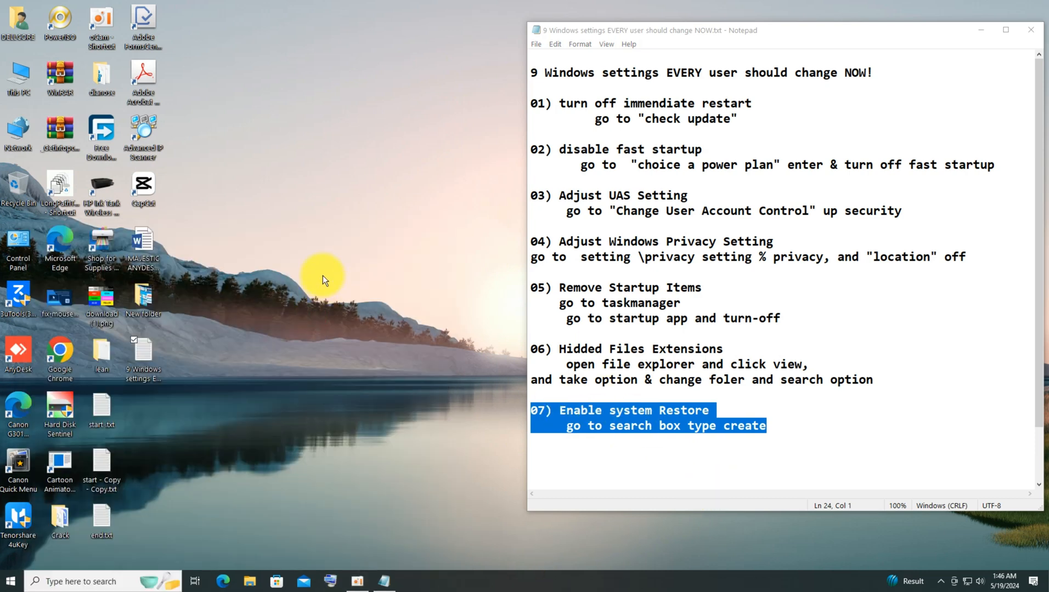
drag(159, 48, 300, 114)
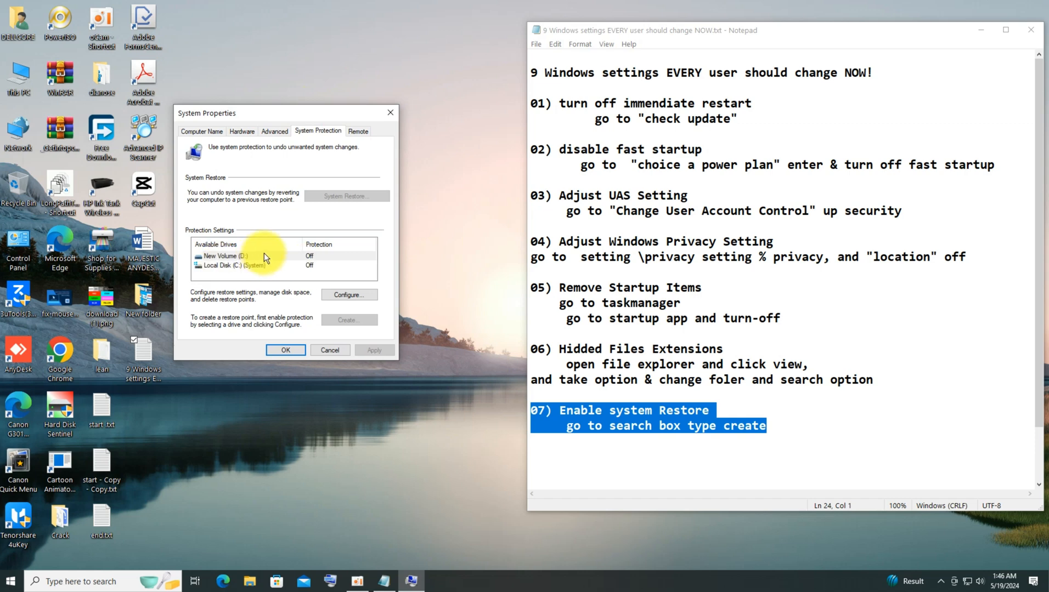
Step: Select Local Disk (C:) in the protection settings and check the computer's drives in This PC
click(253, 265)
click(25, 81)
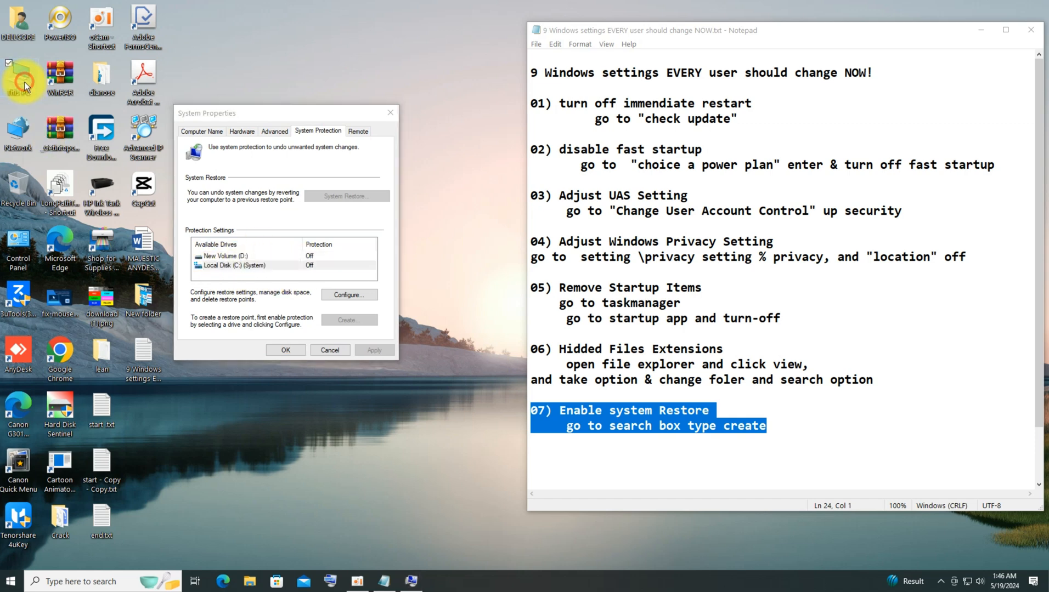
double_click(25, 81)
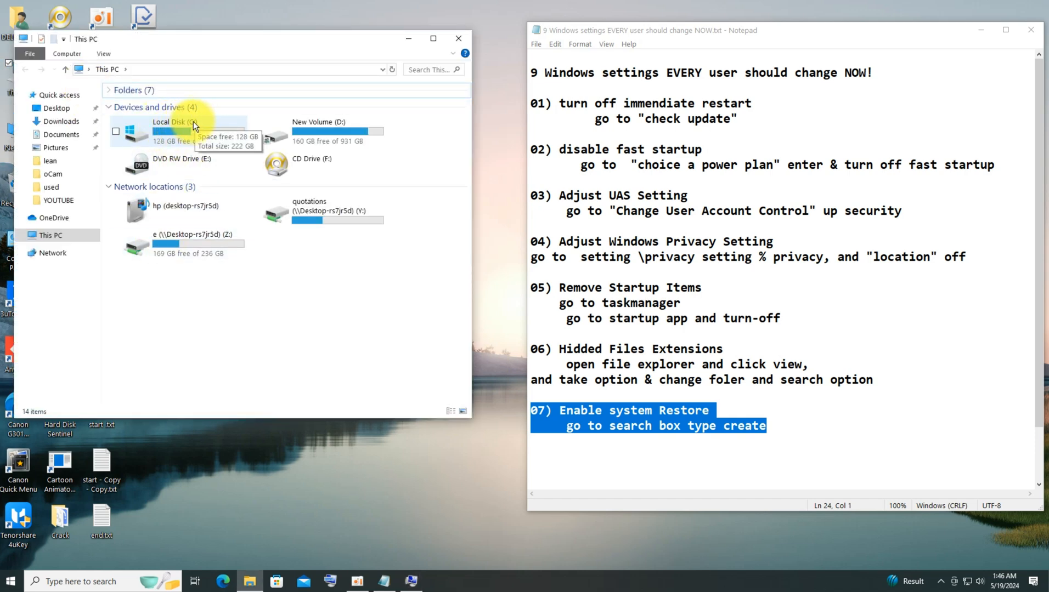
click(412, 39)
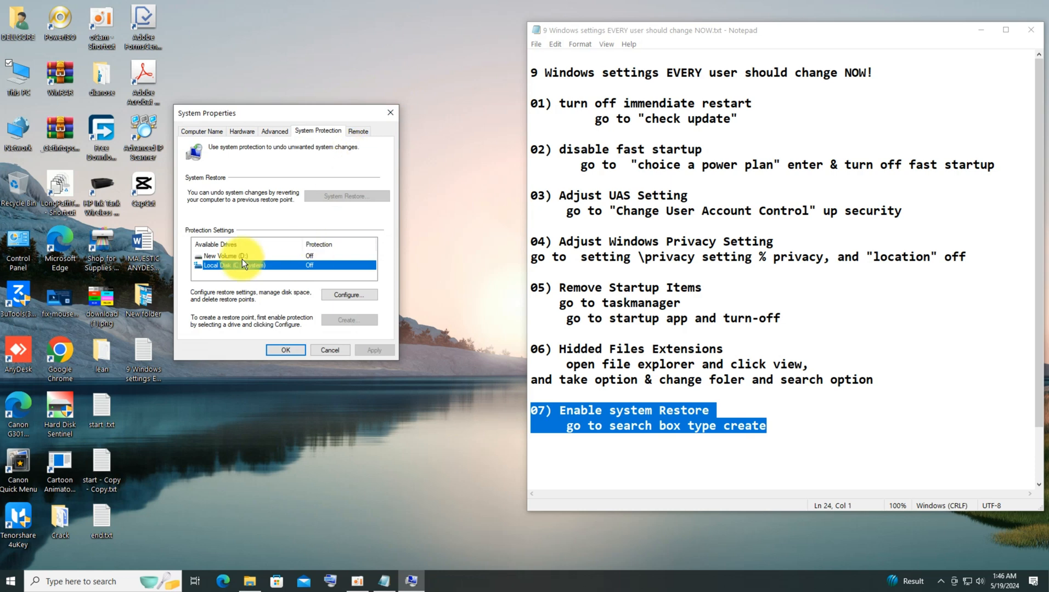
Step: Turn on system protection for Local Disk (C:) with a maximum disk usage of 5% and apply it
click(342, 294)
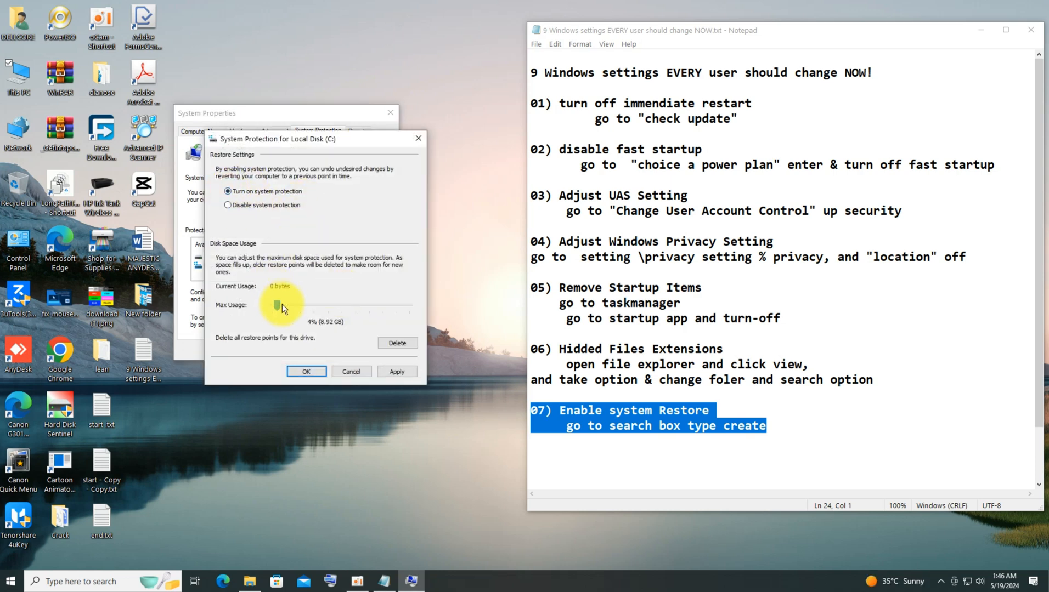
drag(282, 303, 280, 307)
click(398, 372)
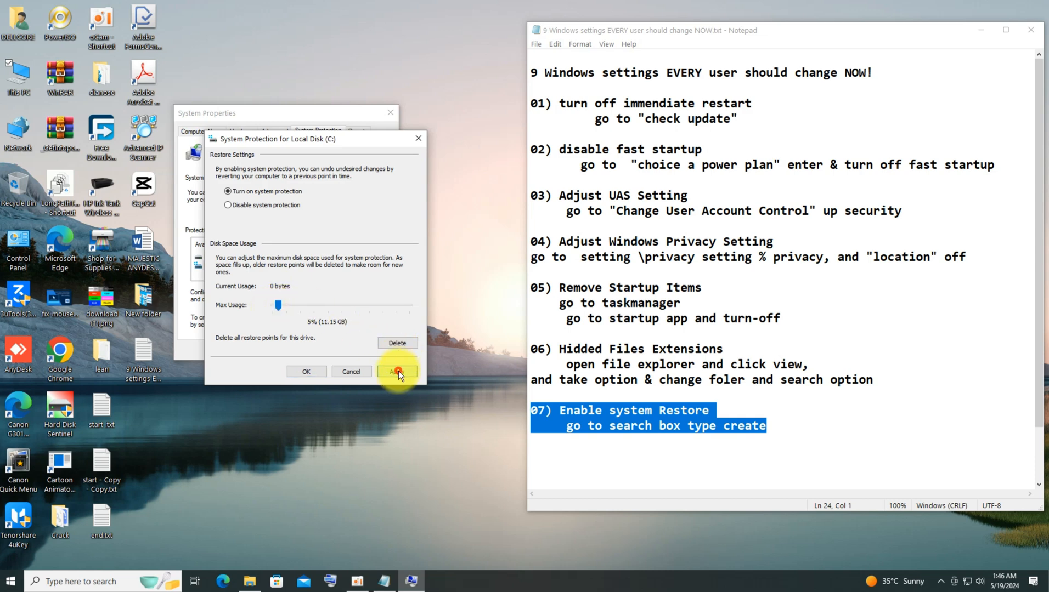
click(308, 372)
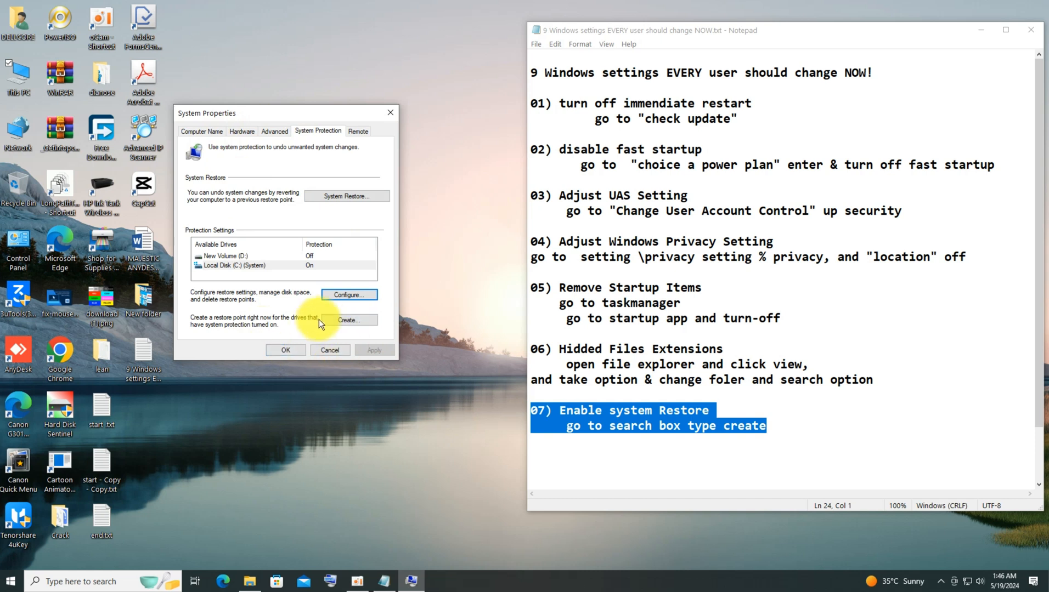
Step: Create a restore point described as "restore time here" and close System Properties
click(339, 321)
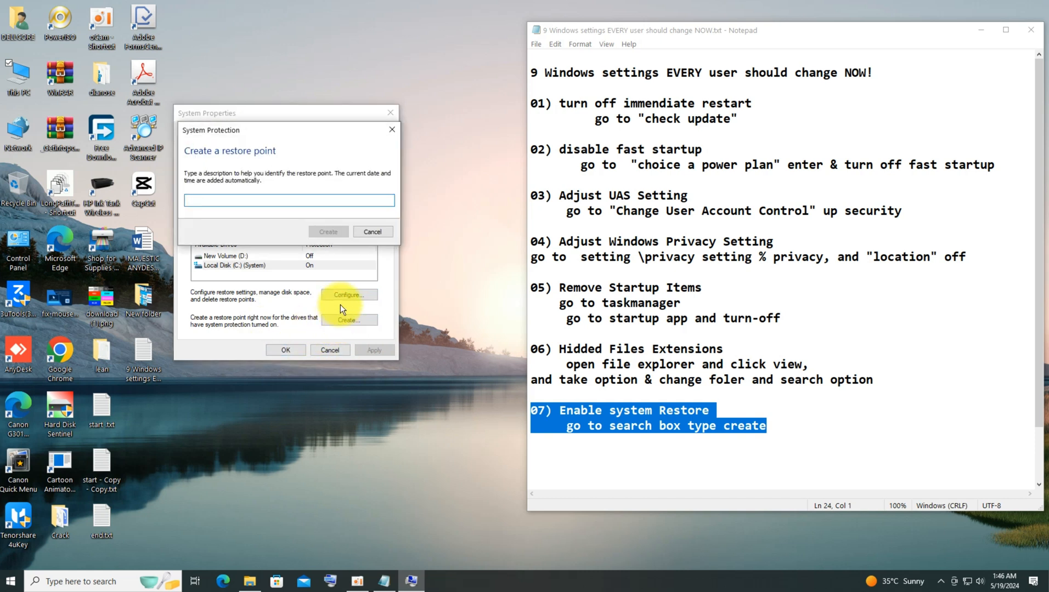
text(resto)
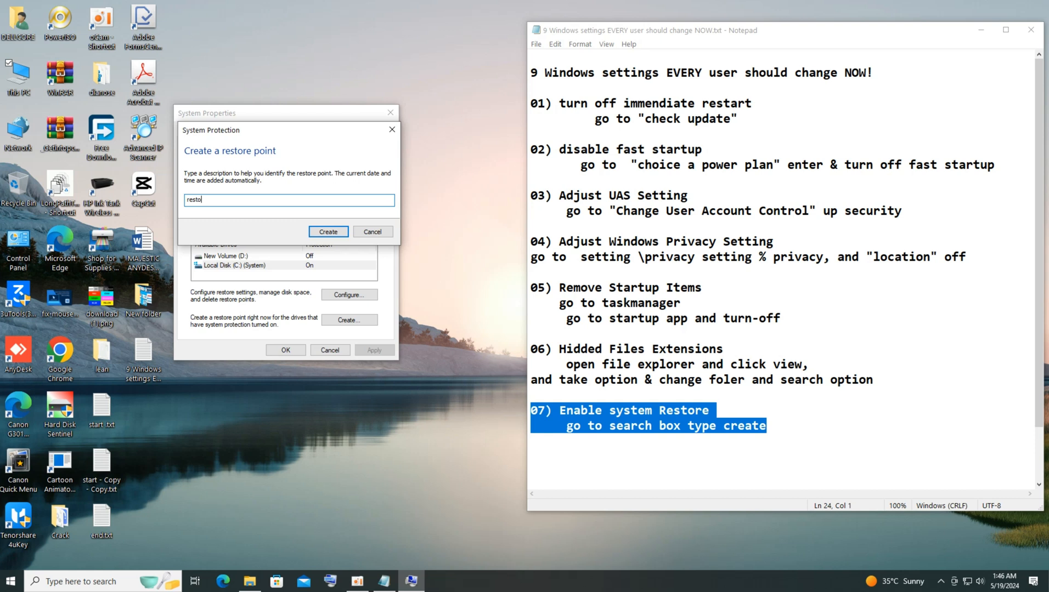
text(re time here)
click(329, 231)
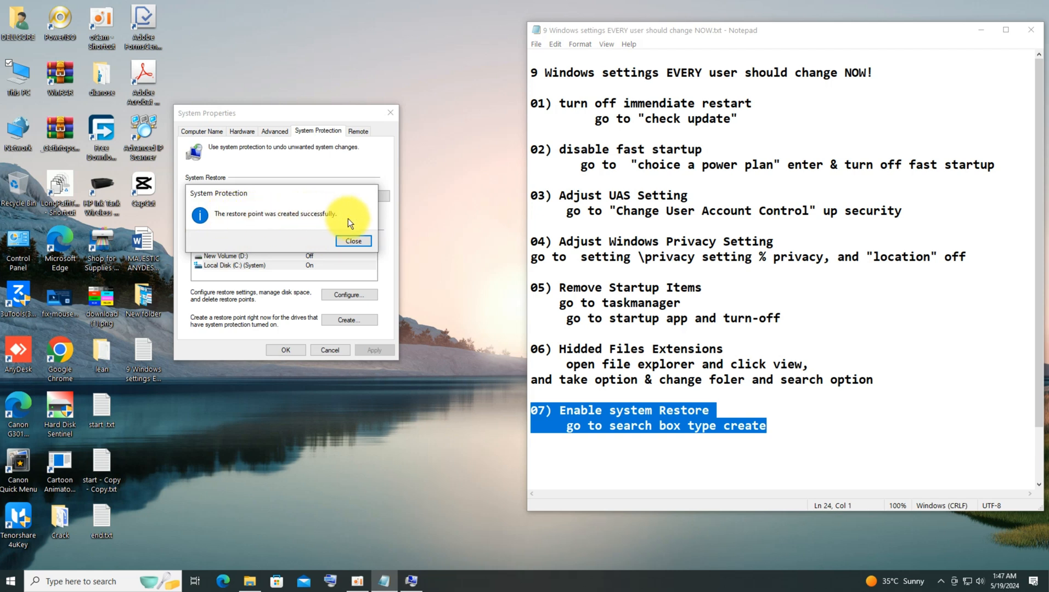
click(354, 241)
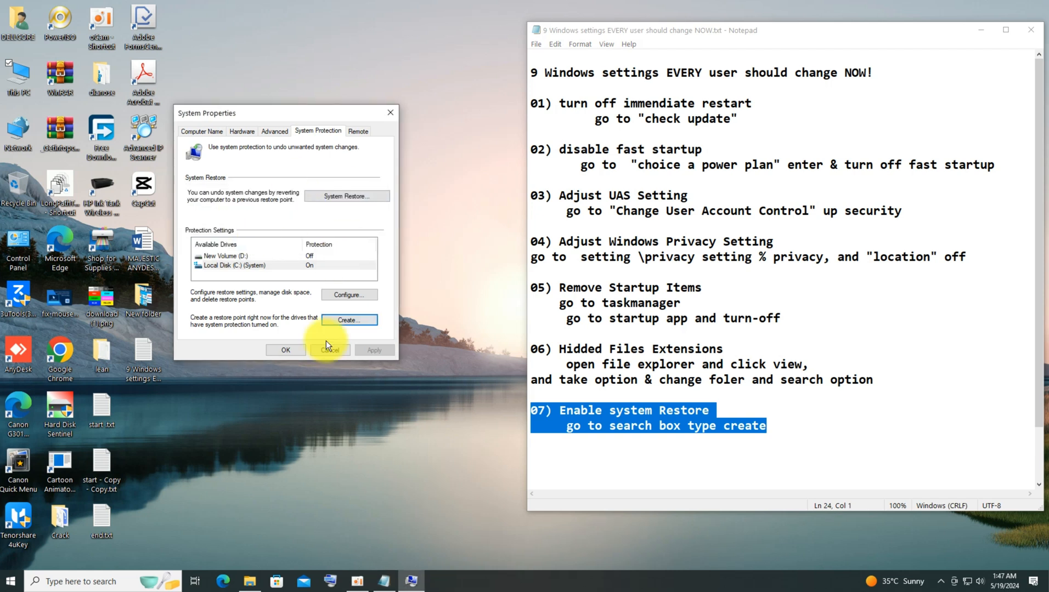
click(287, 350)
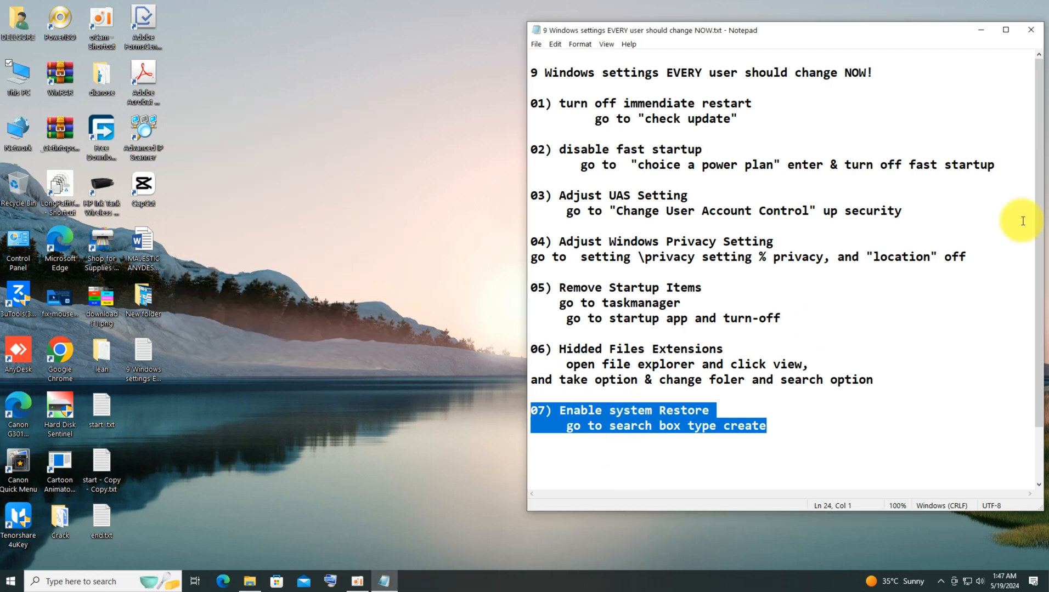
Step: Close the settings notes and open end.txt from the desktop
click(1030, 29)
right_click(97, 512)
click(142, 197)
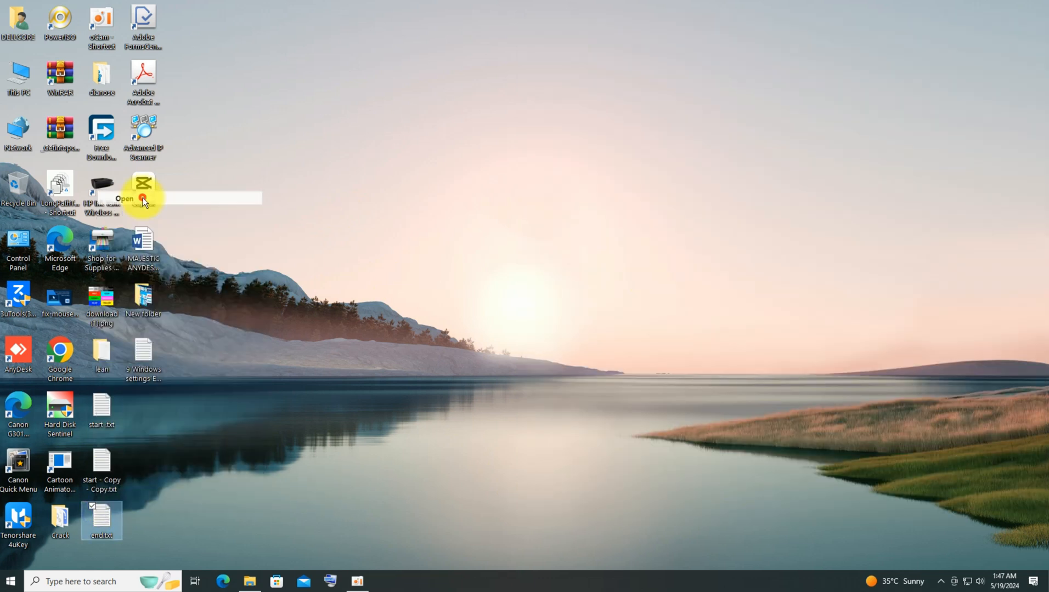
Step: Highlight the whole closing message in end.txt and close the file
drag(779, 34, 538, 44)
key(ctrl+a)
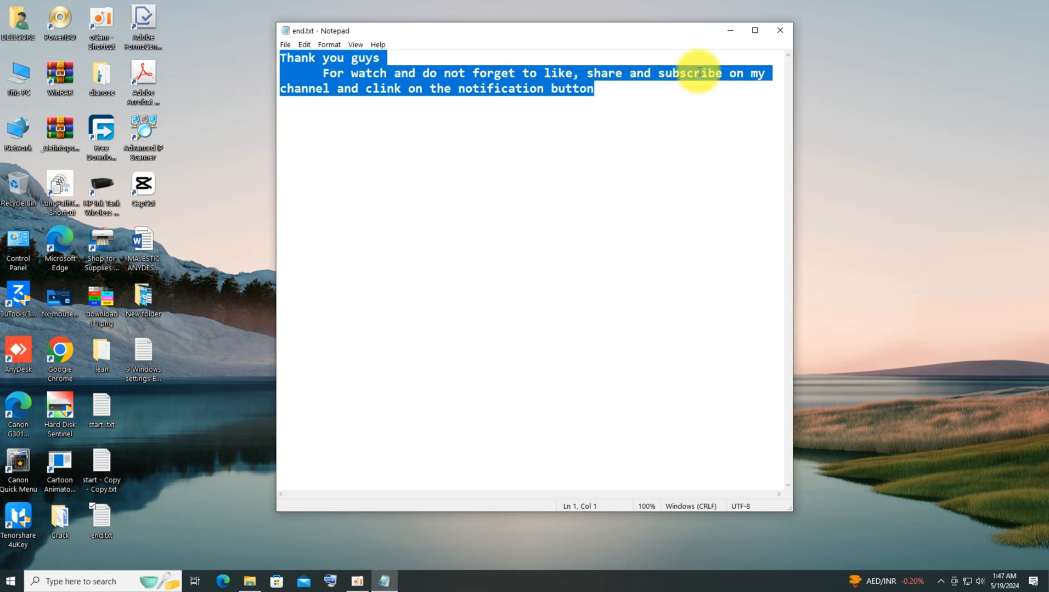
click(780, 31)
click(940, 580)
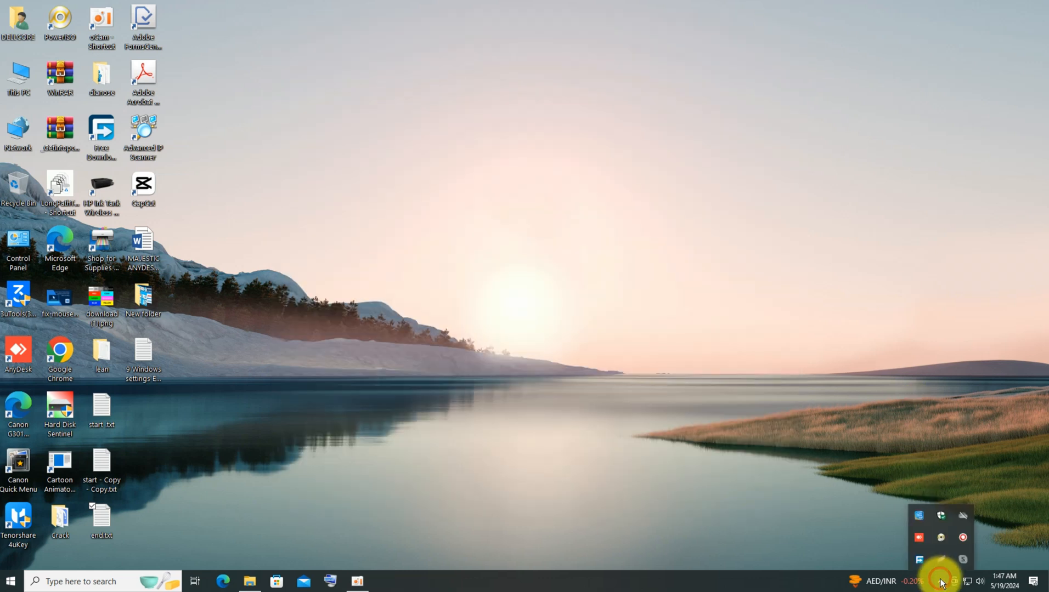